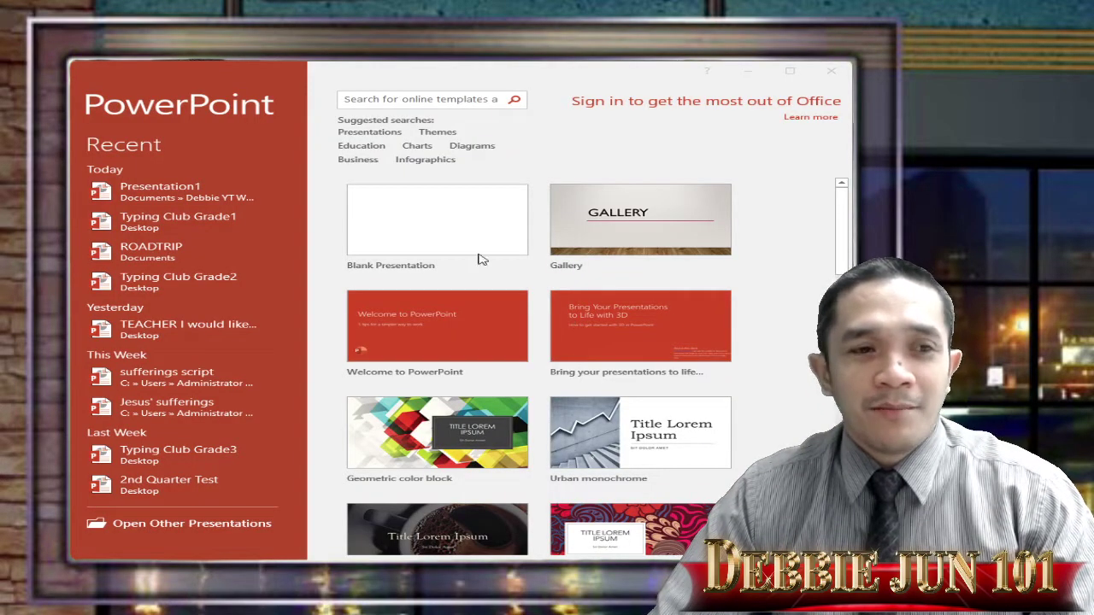
Create a blank presentation, add a Blank-layout slide and move it ahead of the title slide
left_click(457, 236)
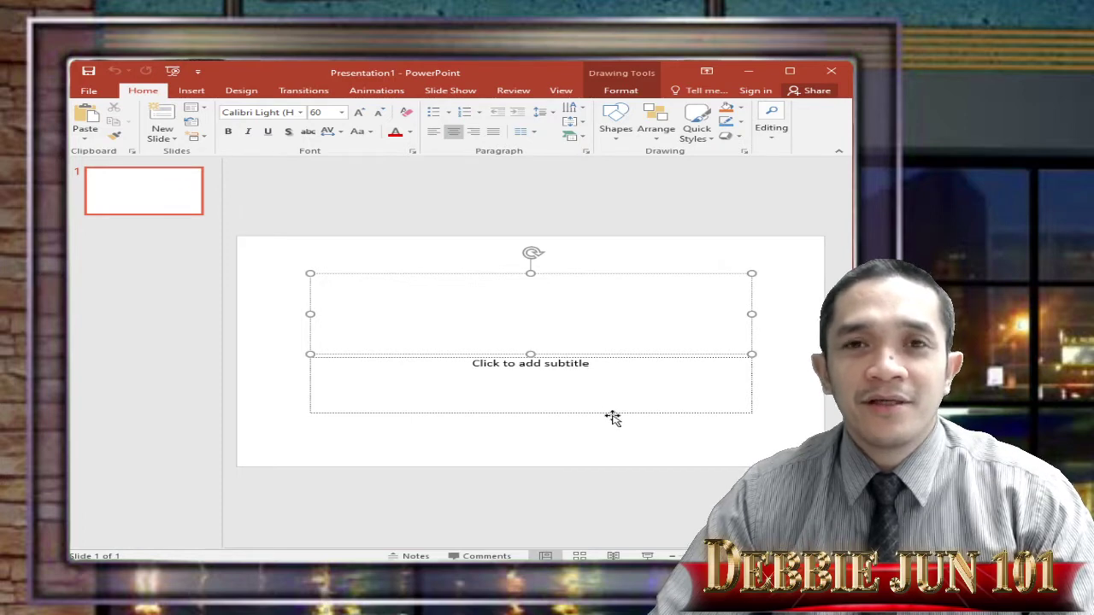
left_click(174, 138)
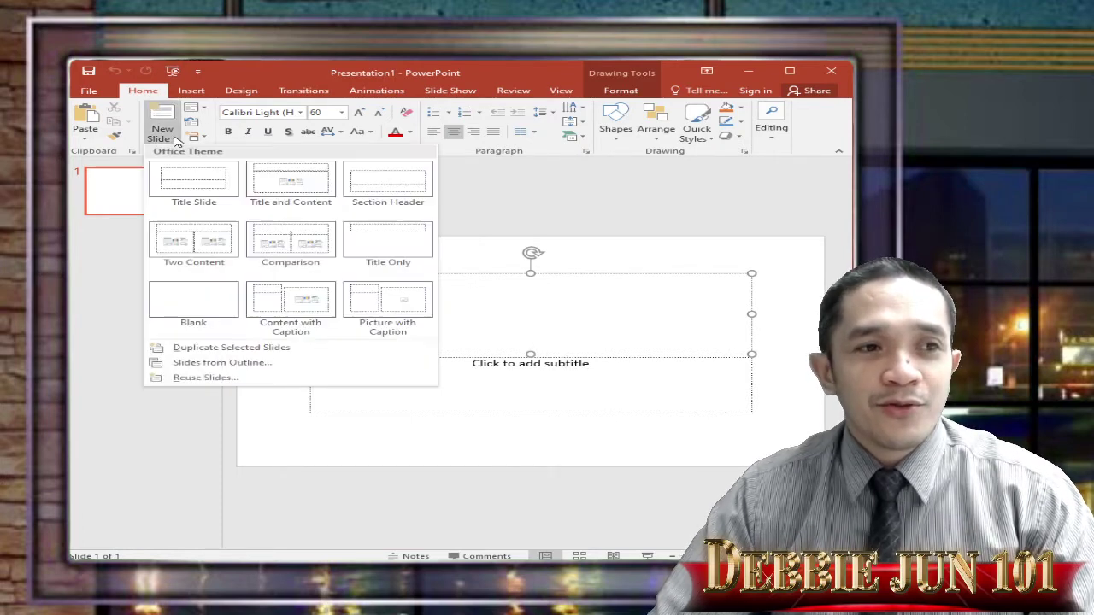
left_click(193, 302)
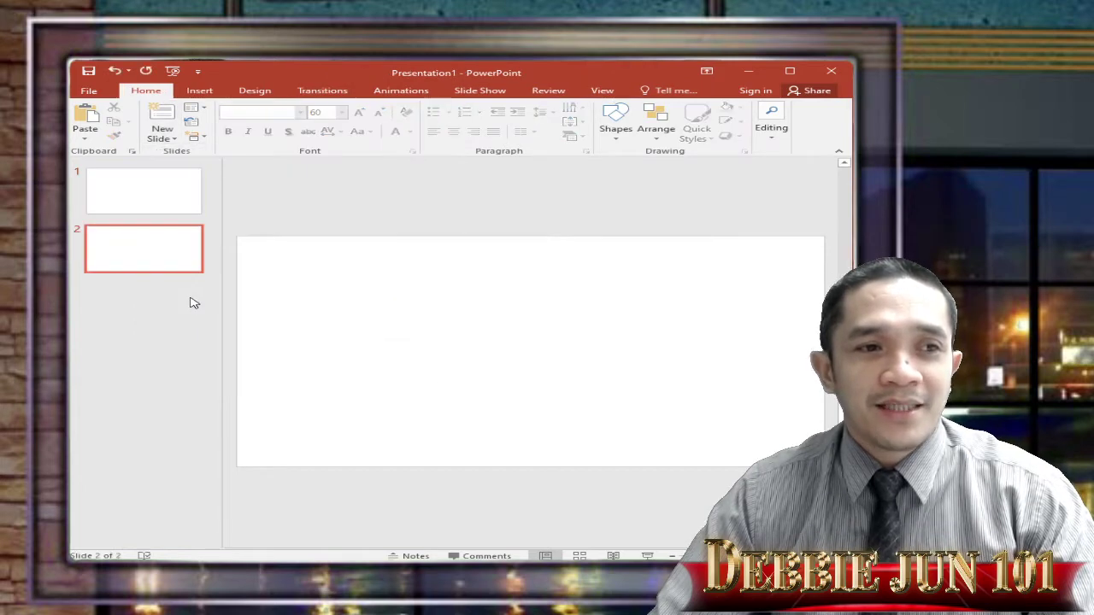
left_click_drag(183, 264, 183, 212)
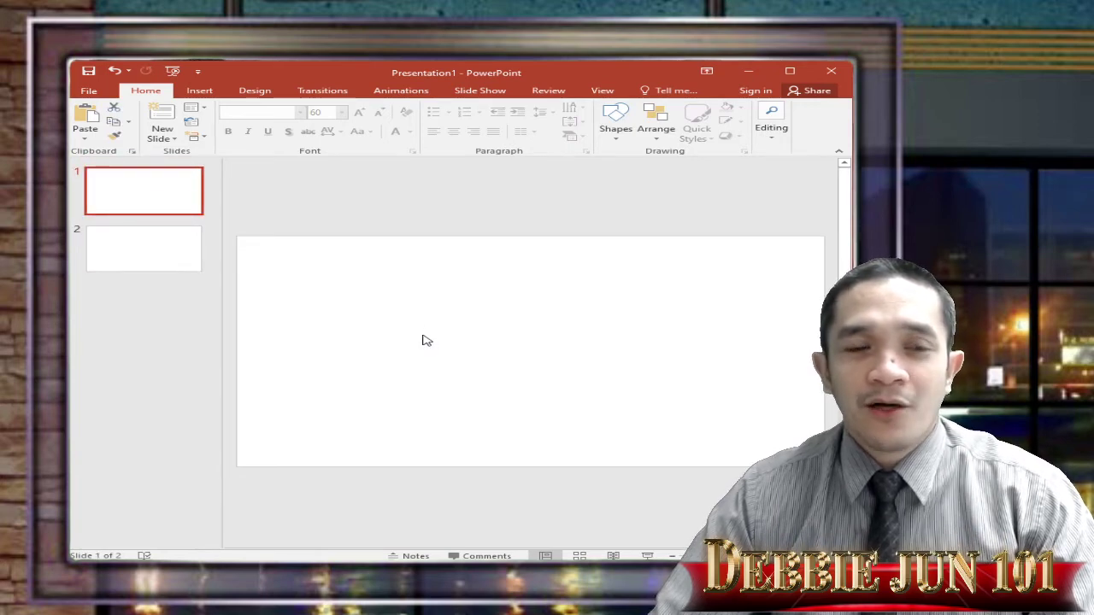
Insert the thailand picture on slide 1 and stretch it from the top-left corner to fill the slide
left_click(199, 91)
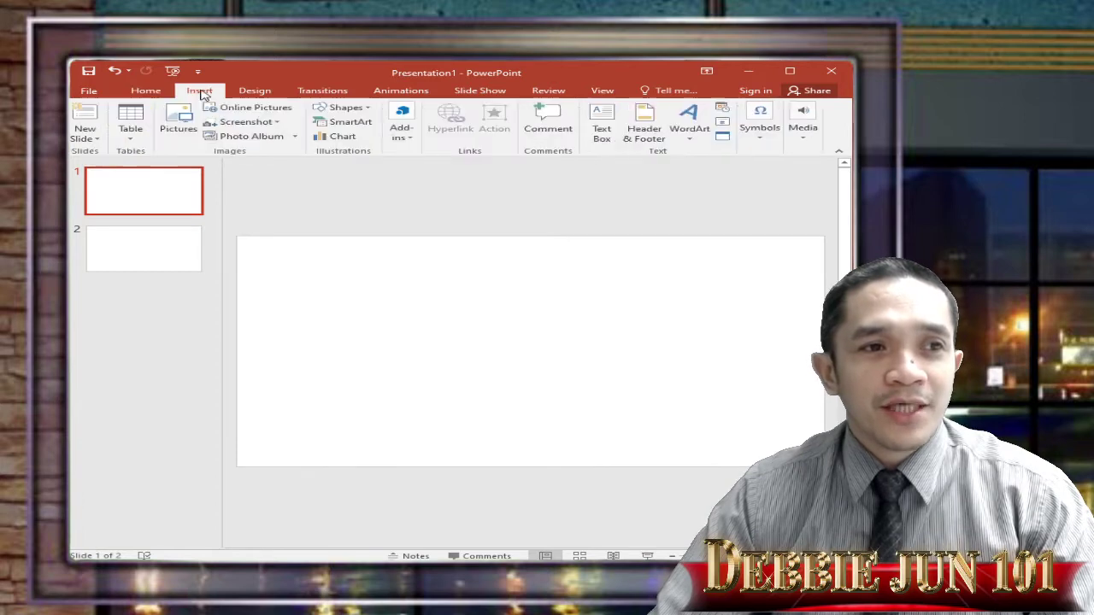
left_click(178, 124)
left_click(835, 167)
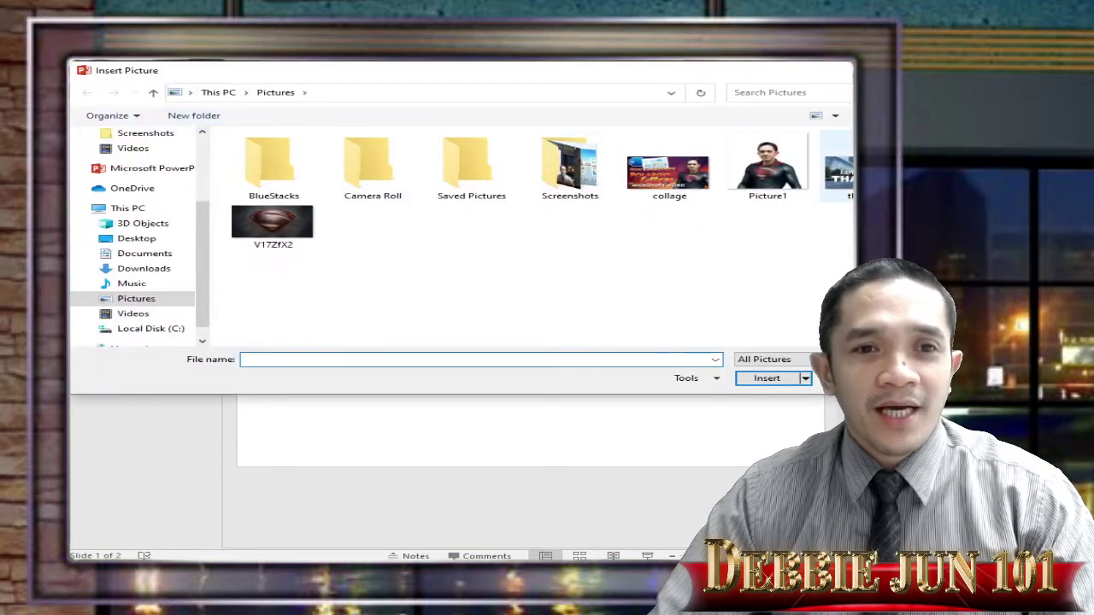
left_click(773, 378)
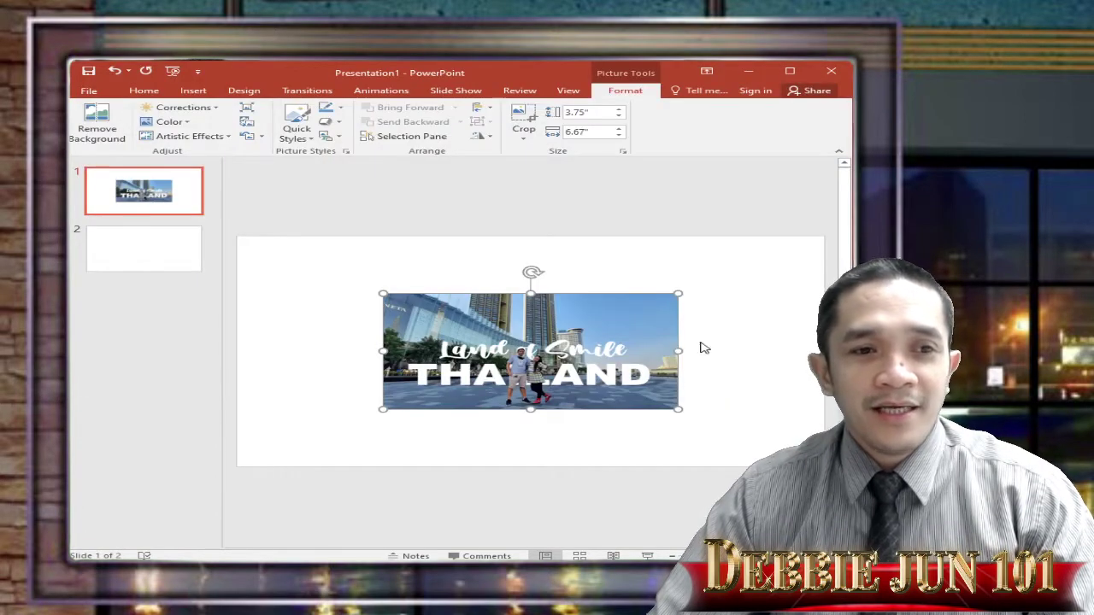
left_click_drag(517, 290, 454, 265)
left_click_drag(532, 349, 833, 468)
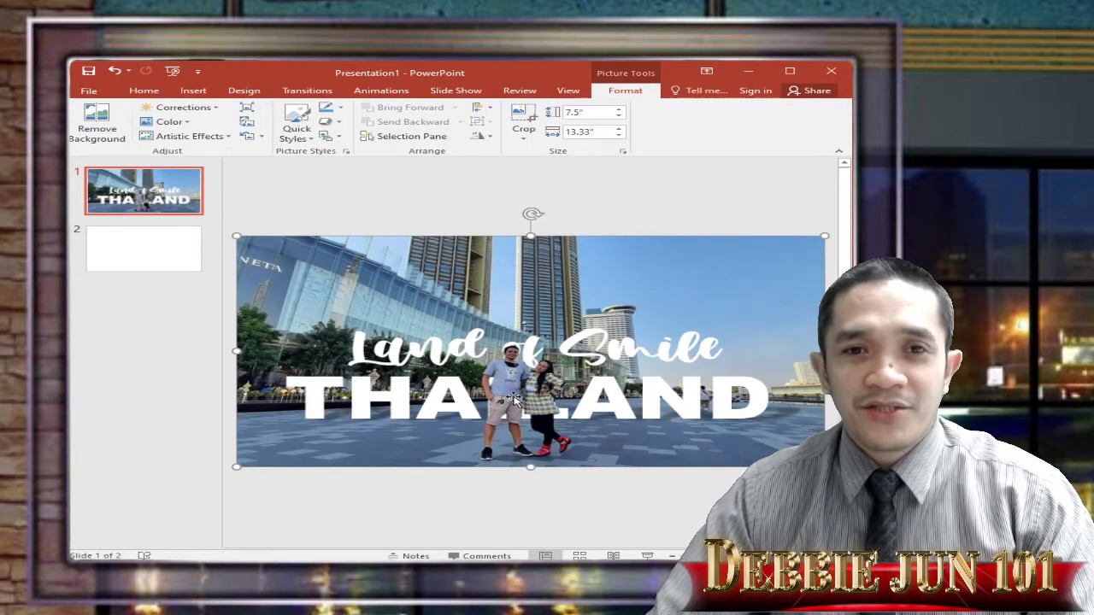
left_click_drag(221, 340, 128, 334)
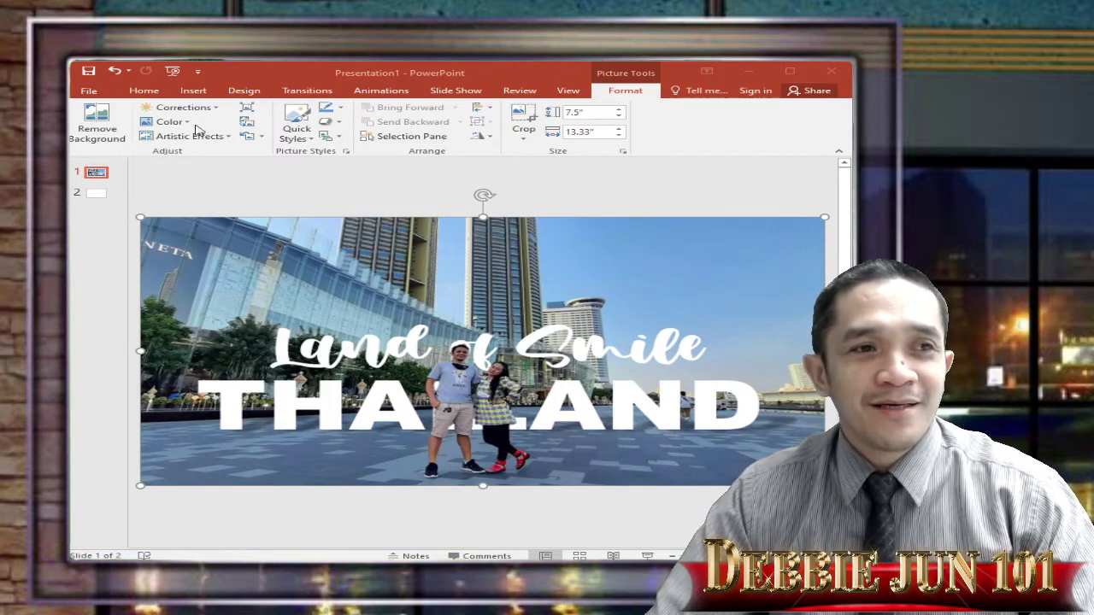
Add a new Blank-layout slide after slide 1 and select it
left_click(146, 91)
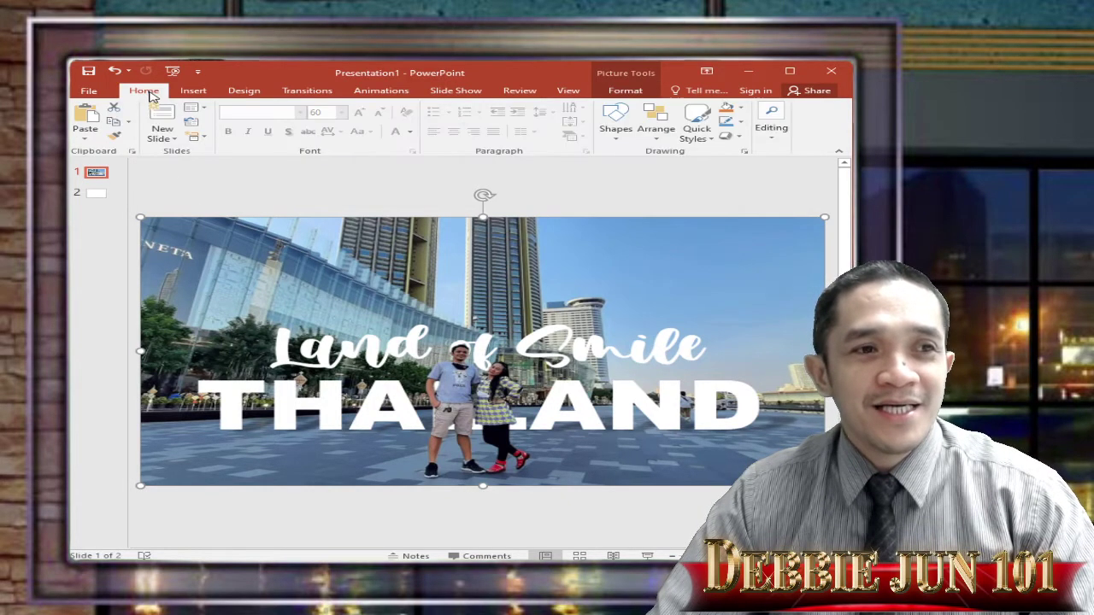
left_click(178, 138)
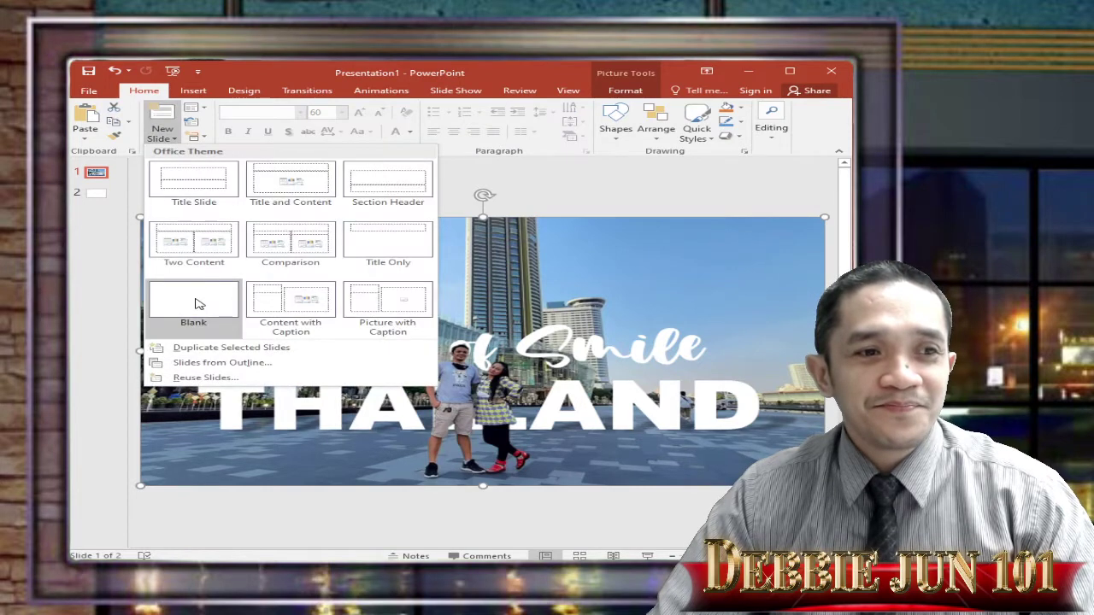
left_click(197, 304)
left_click(95, 196)
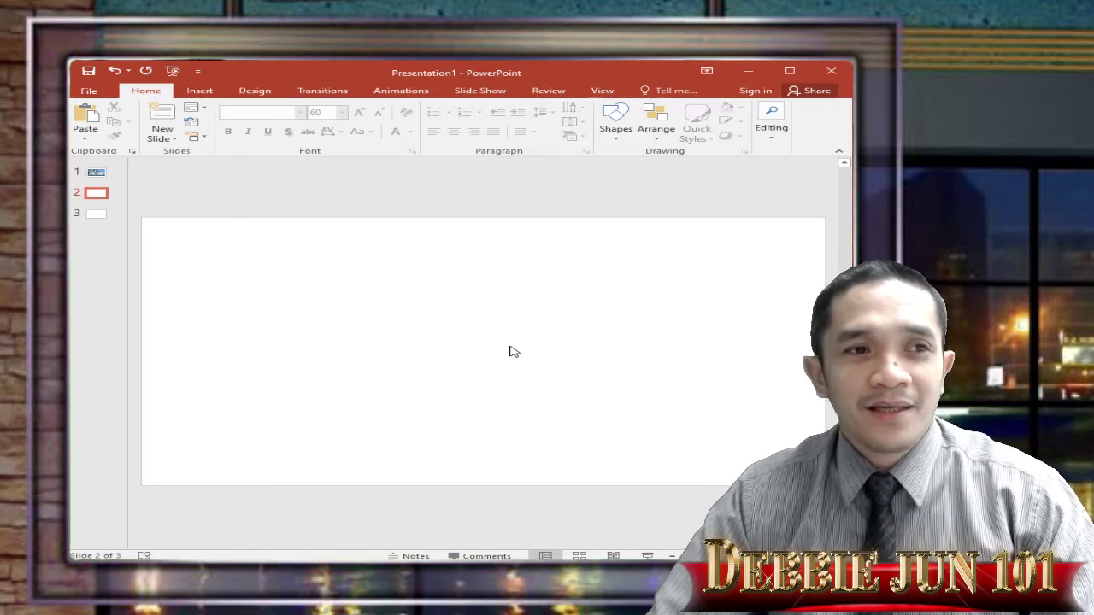
Insert the plain couple photo from the Desktop onto slide 2
left_click(197, 92)
left_click(178, 125)
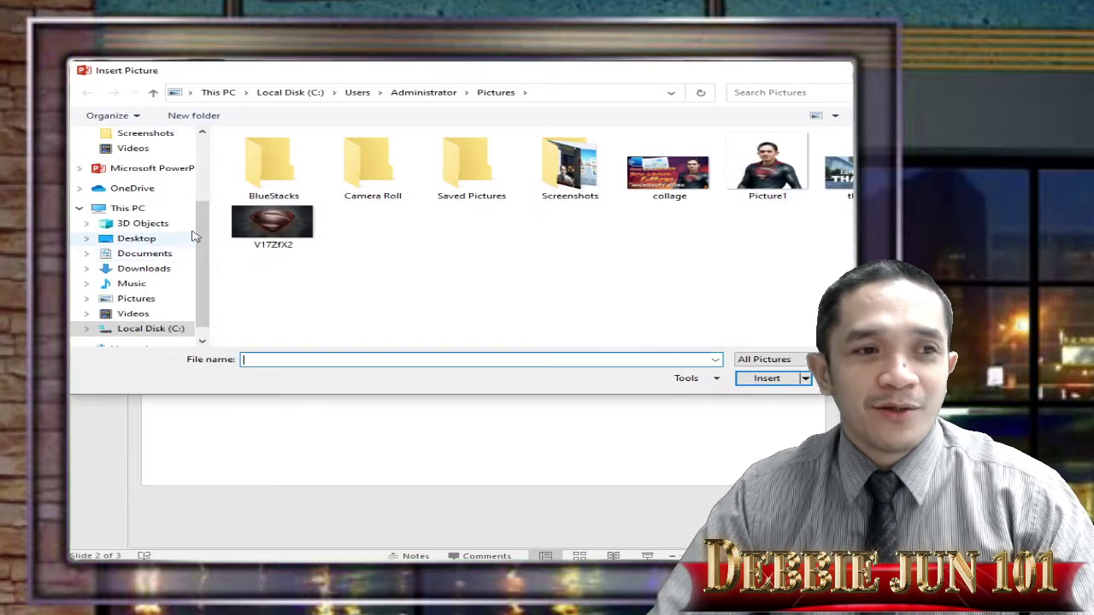
left_click(141, 238)
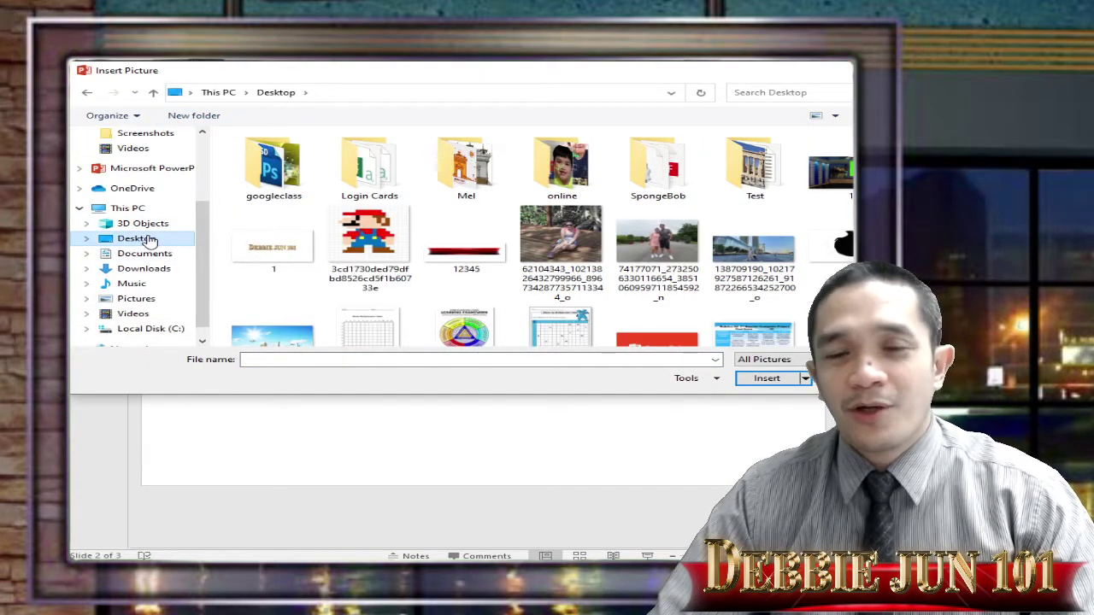
left_click(767, 253)
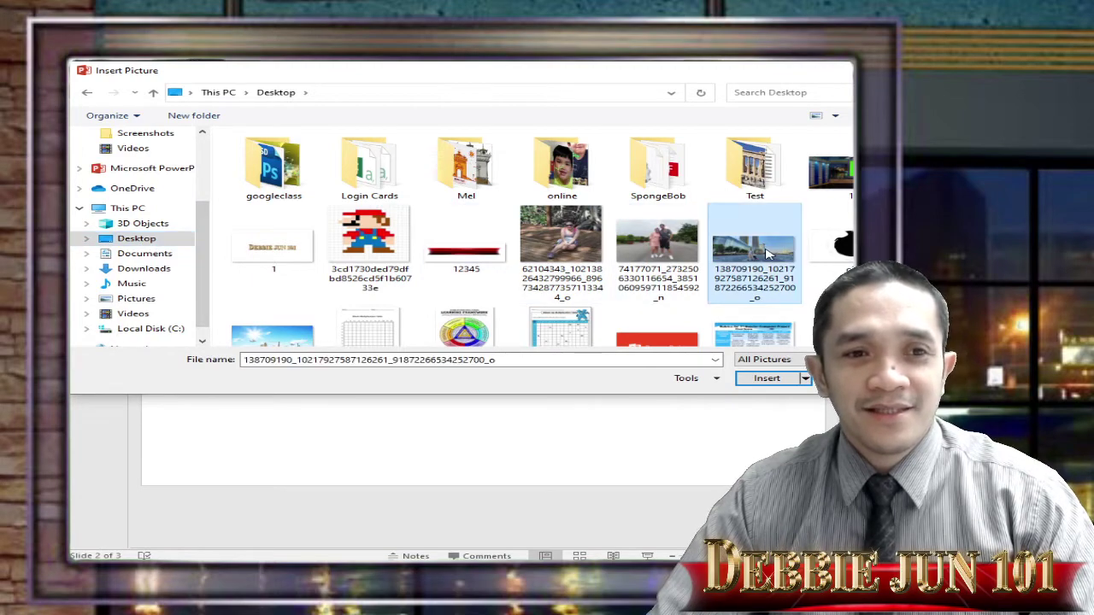
left_click(767, 379)
left_click_drag(637, 363, 663, 365)
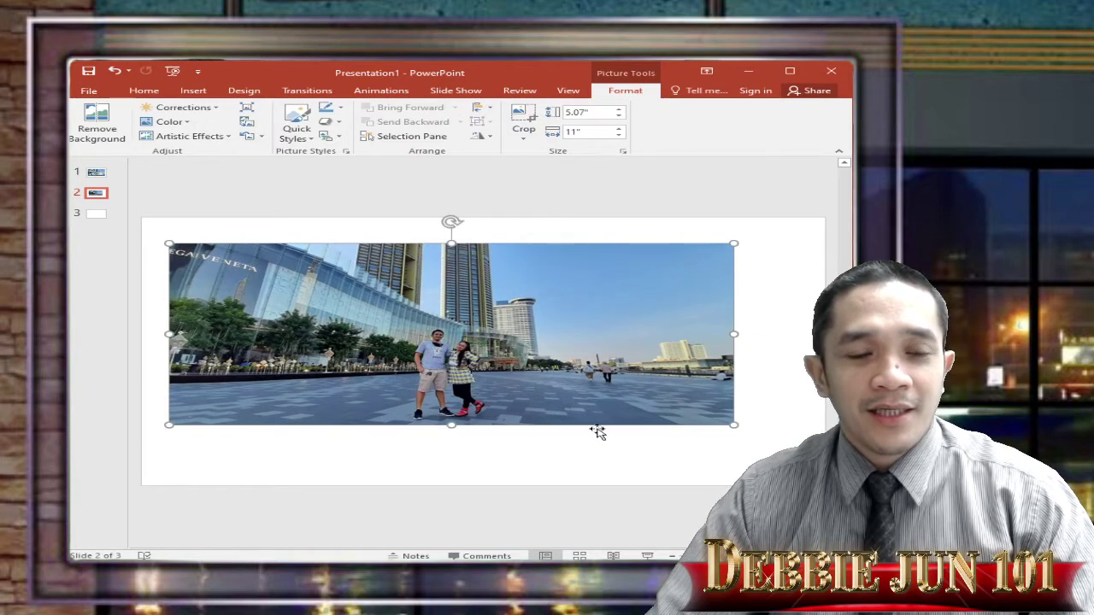
Crop the couple photo's left and right sides, then enlarge it from the top-left to fill the slide
right_click(659, 372)
left_click(712, 338)
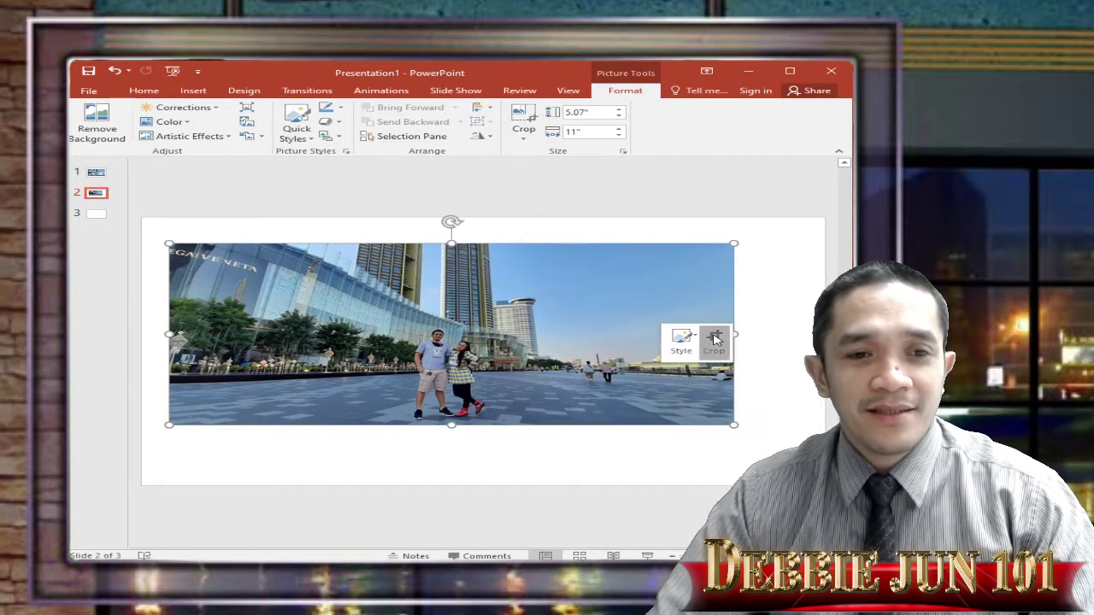
left_click_drag(720, 419, 653, 420)
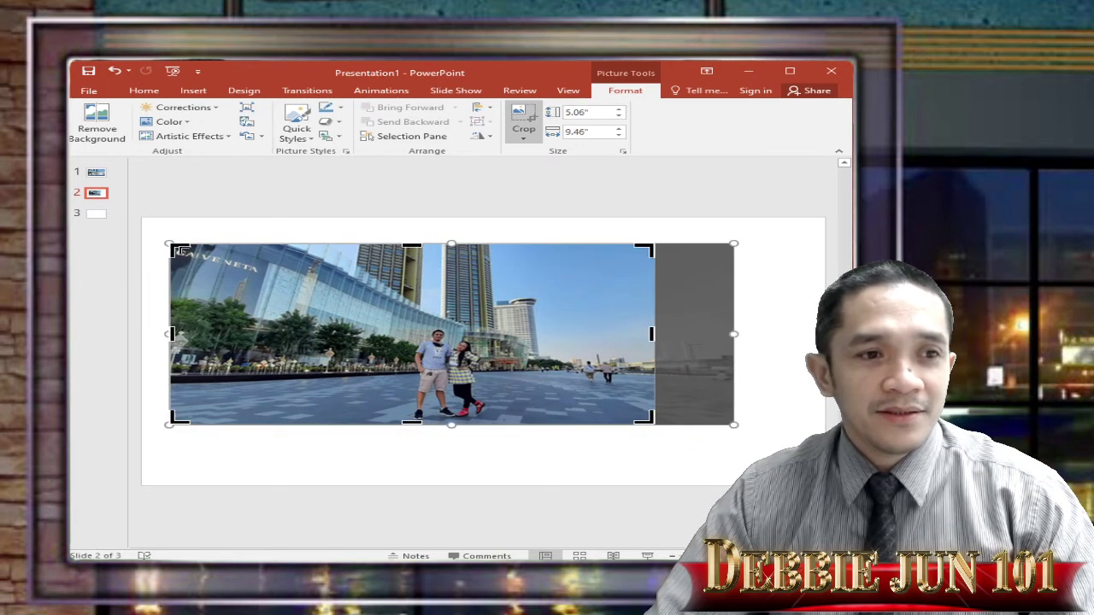
left_click_drag(175, 248, 222, 242)
left_click(399, 194)
left_click(513, 331)
left_click_drag(513, 331, 434, 305)
left_click_drag(579, 398, 825, 499)
left_click_drag(758, 452, 696, 278)
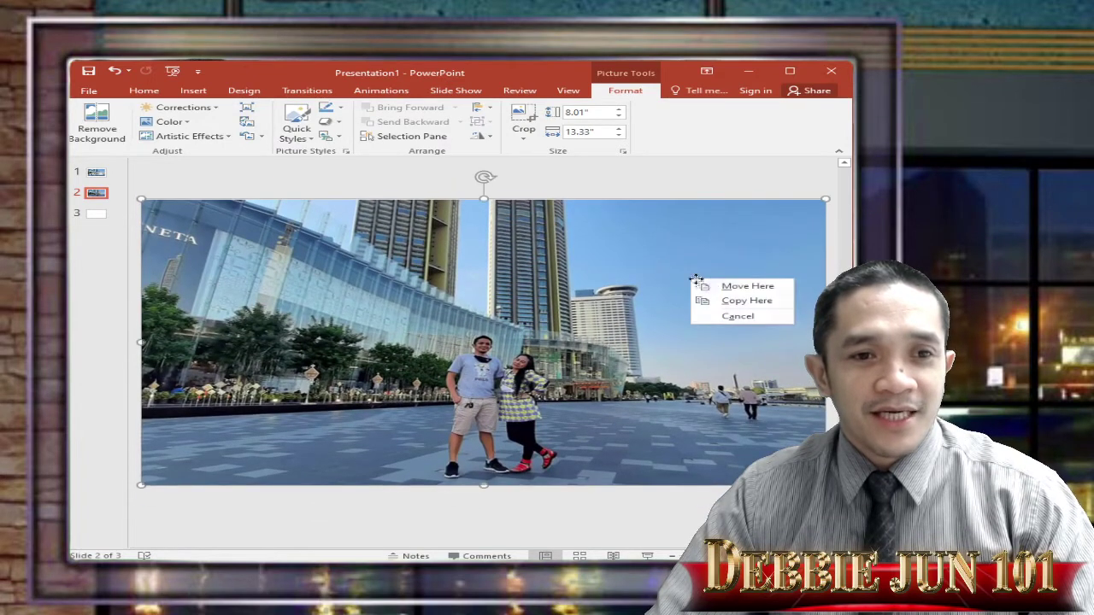
Crop off the overflowing top edge so the photo measures 7.52" by 13.33"
right_click(616, 243)
left_click(657, 208)
mouse_move(483, 197)
left_mouse_down()
mouse_move(482, 227)
mouse_move(482, 213)
left_mouse_up()
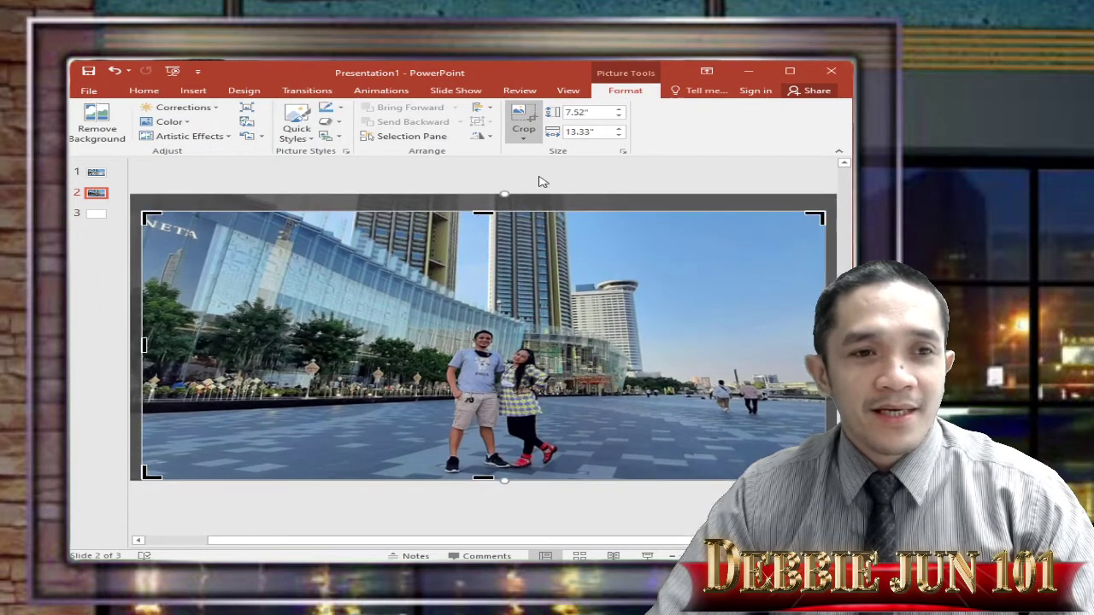
left_click(539, 181)
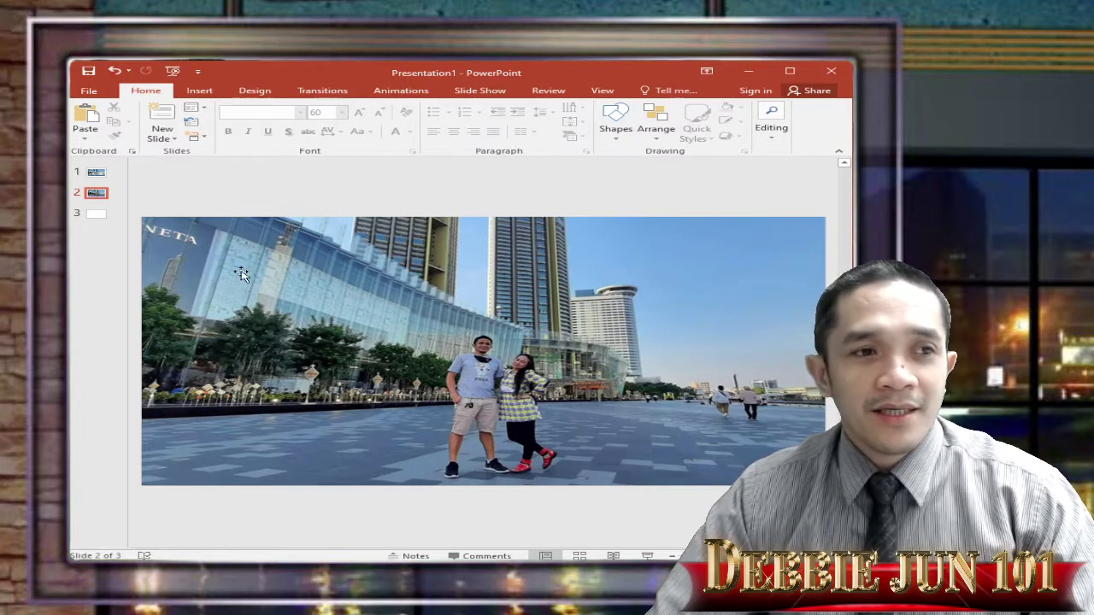
left_click(97, 174)
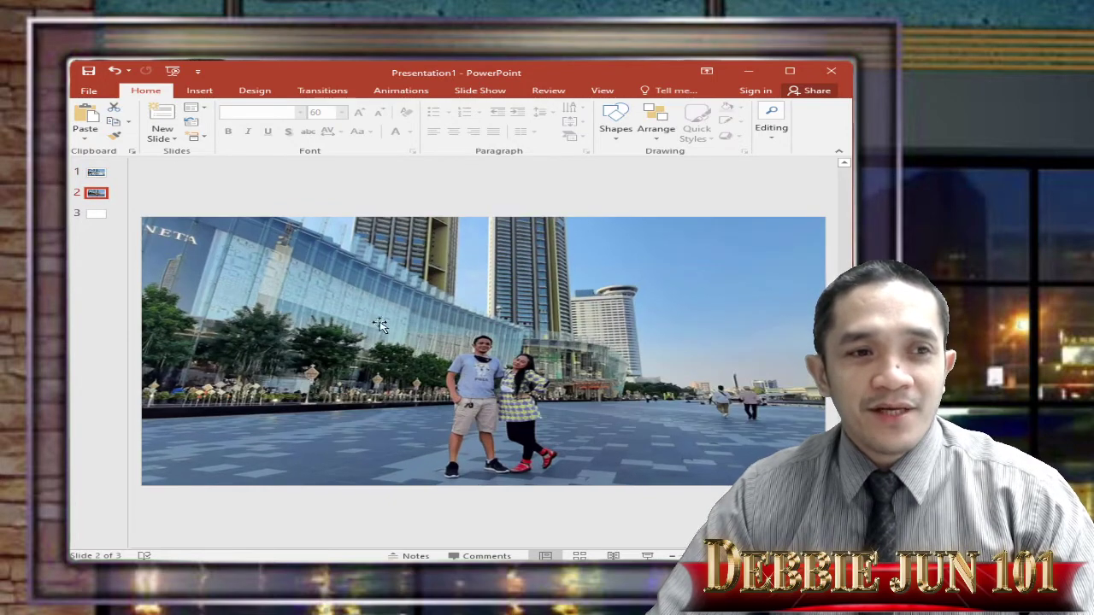
Add a text box on the photo reading 'THAILAND' at 96 pt
left_click(200, 91)
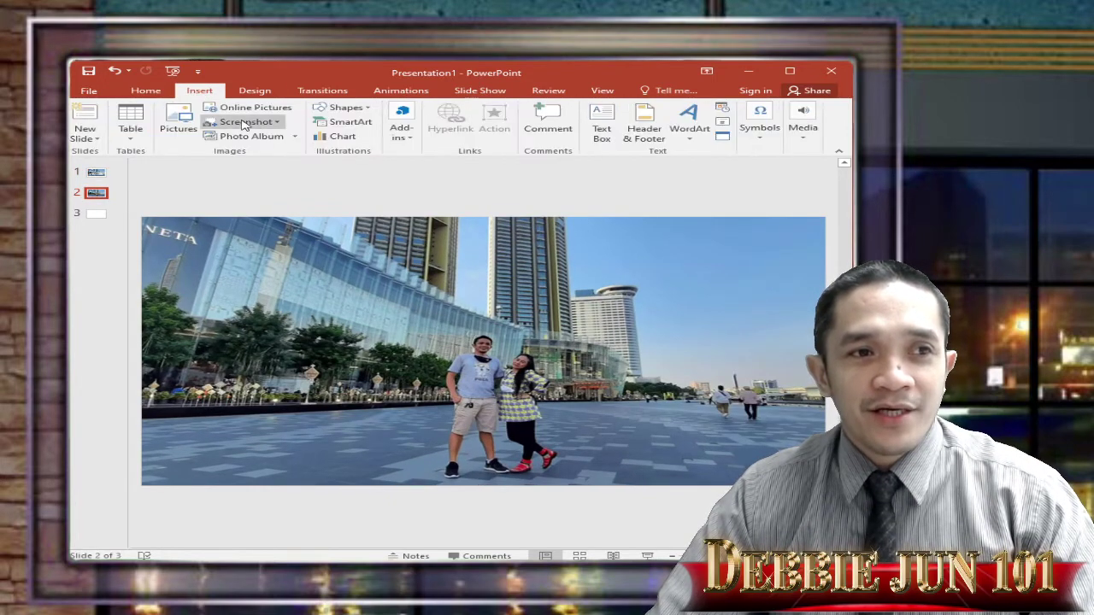
left_click(346, 108)
left_click(322, 138)
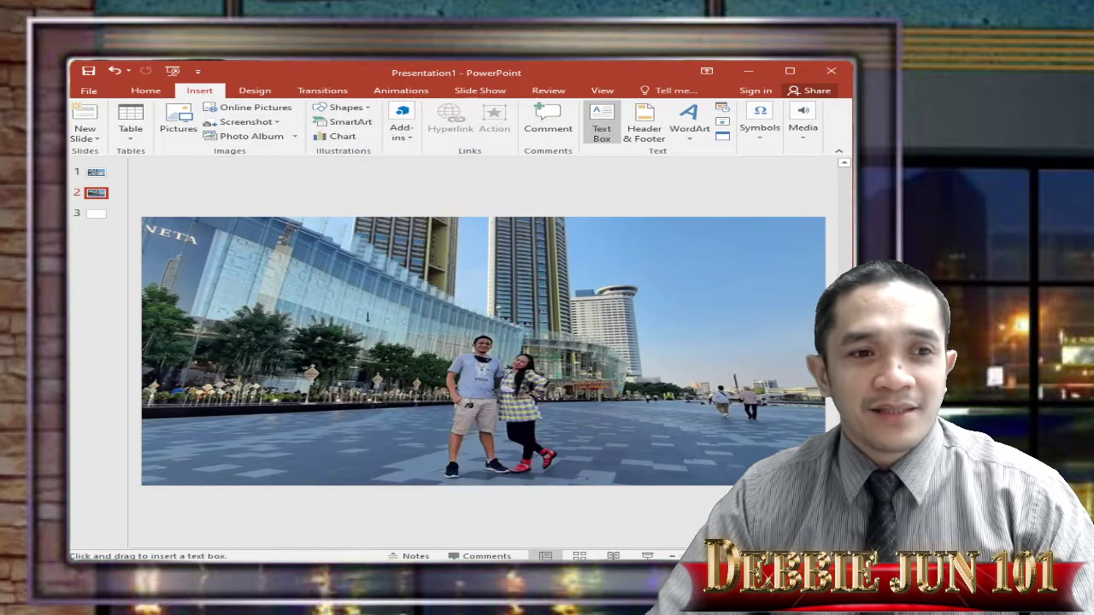
left_click(353, 409)
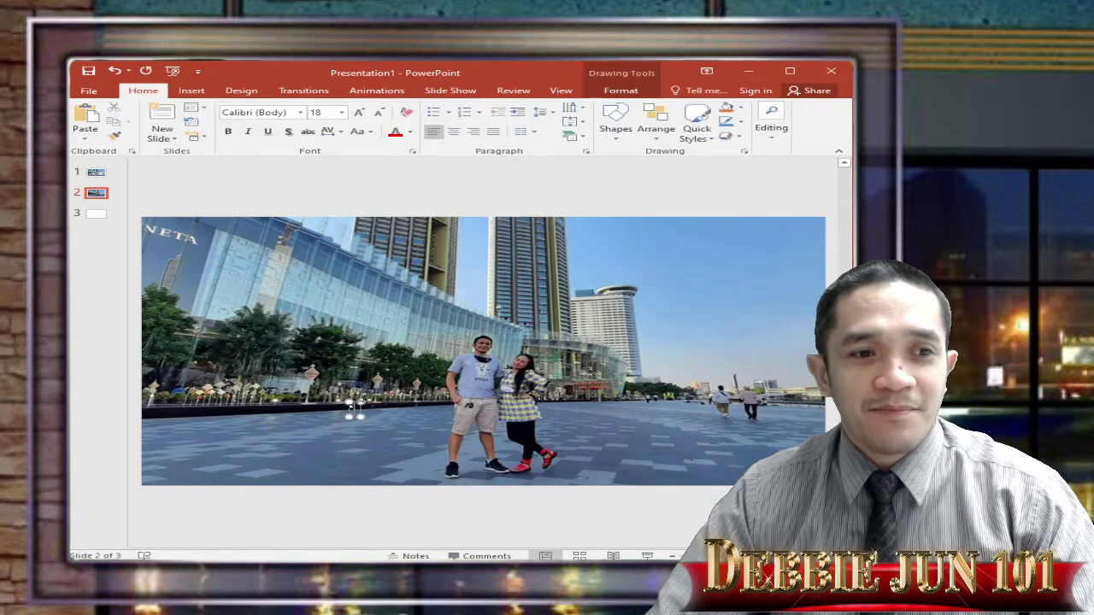
left_click(341, 112)
left_click(323, 406)
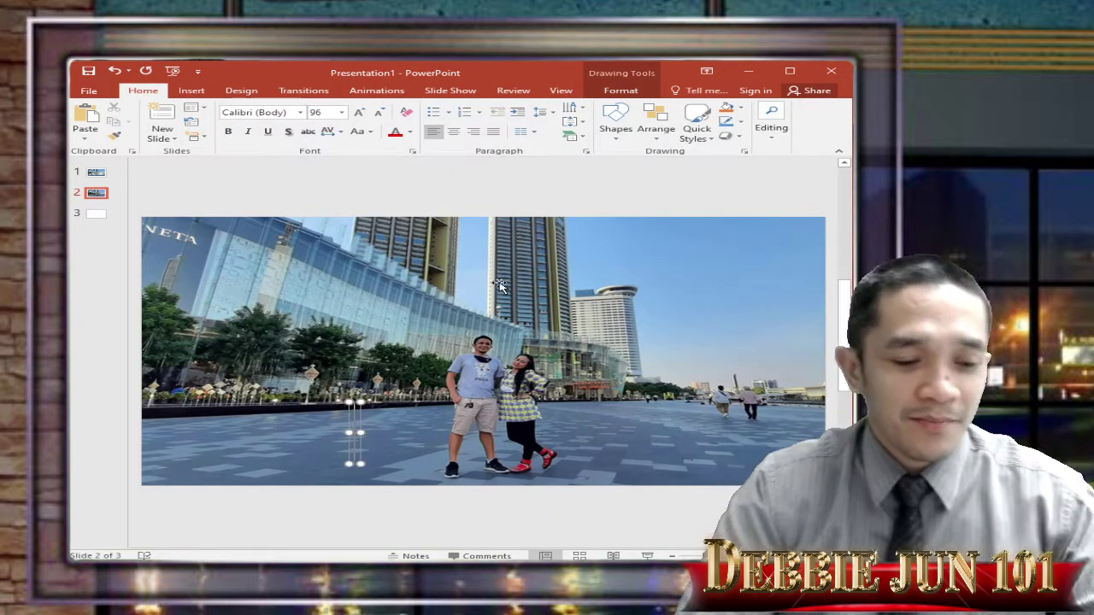
type("THA")
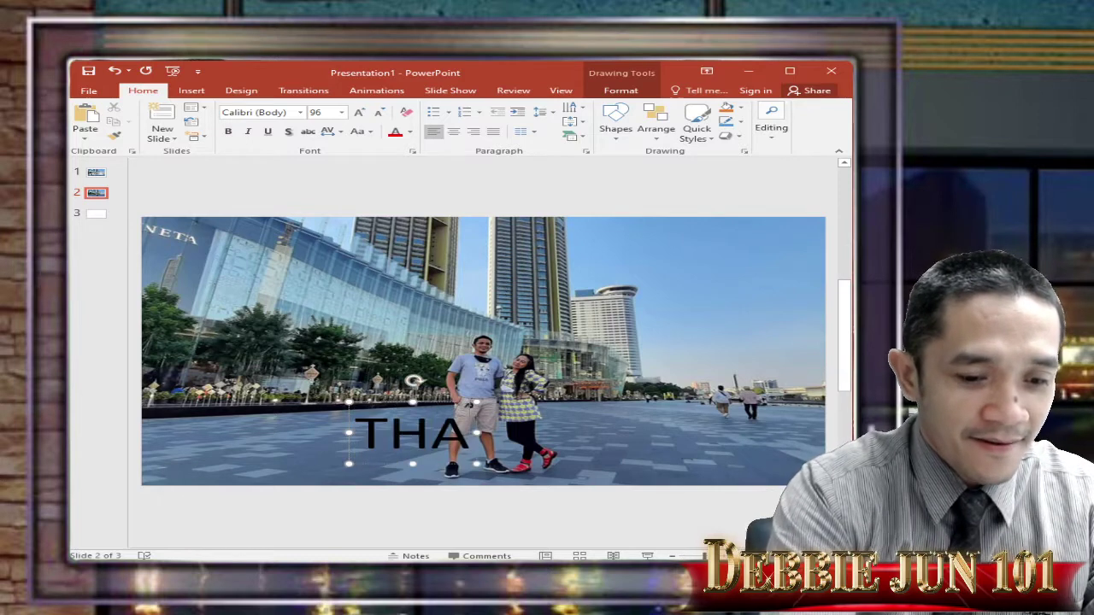
type("ILAND")
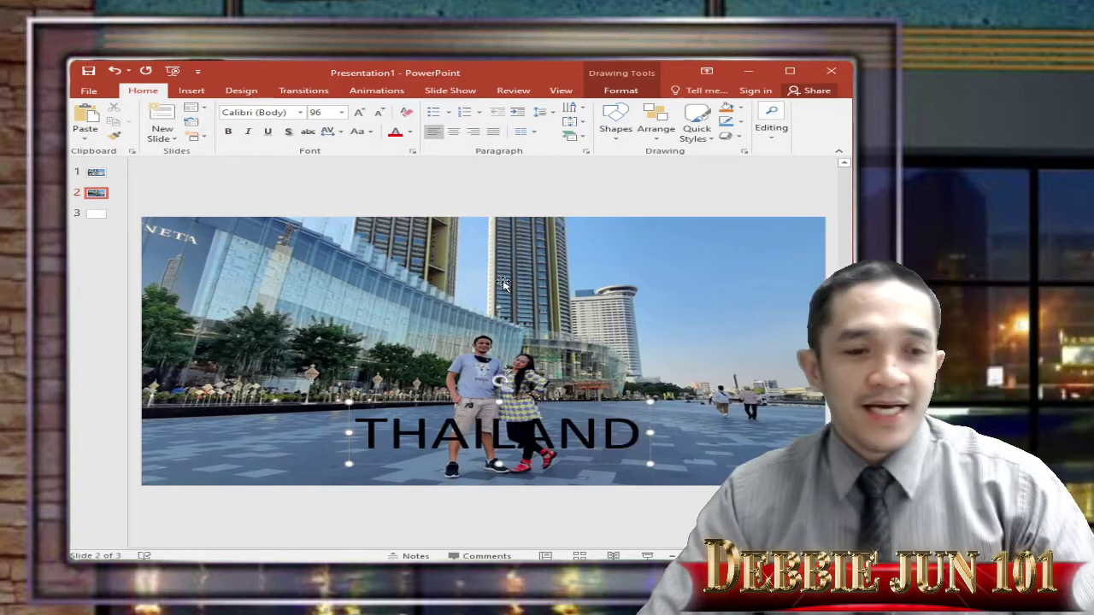
left_click(586, 398)
left_click_drag(586, 398, 561, 368)
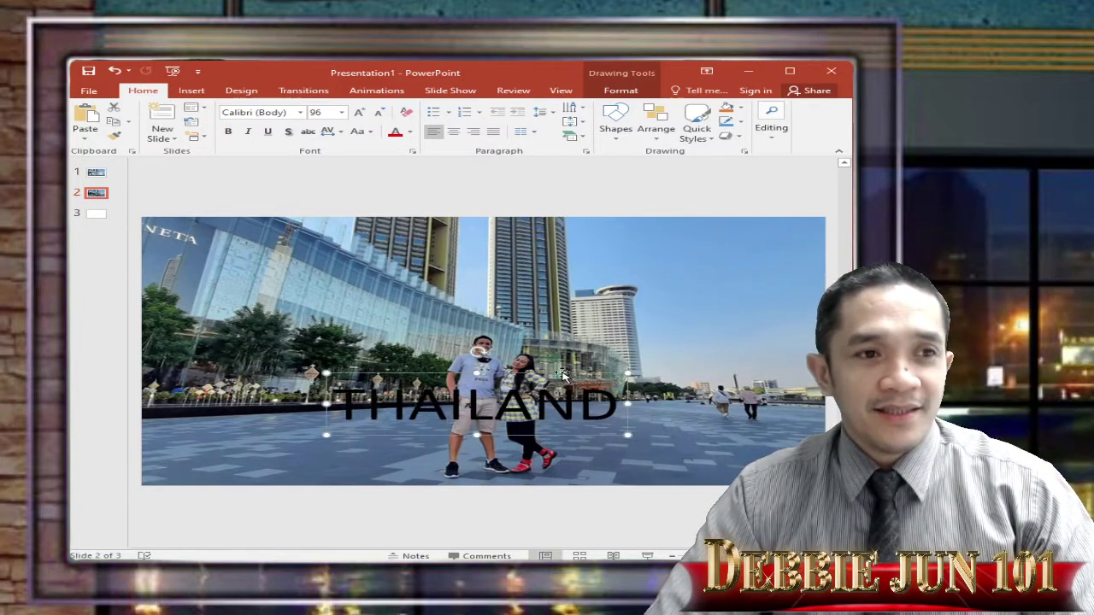
Make THAILAND bold white Arial Black at 138 pt and center it low on the photo
left_click(228, 131)
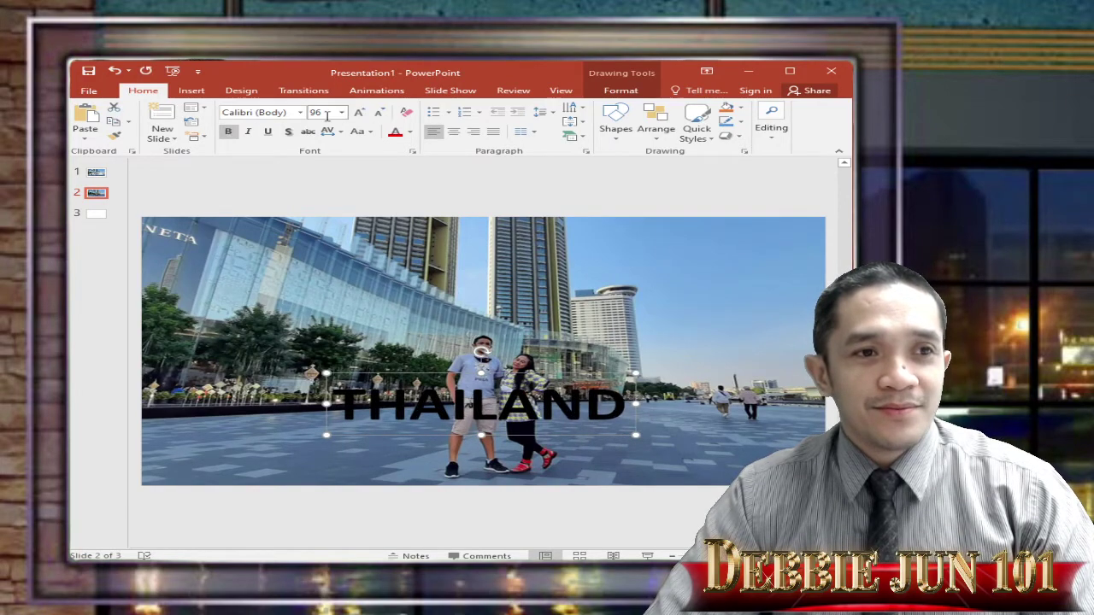
left_click(300, 113)
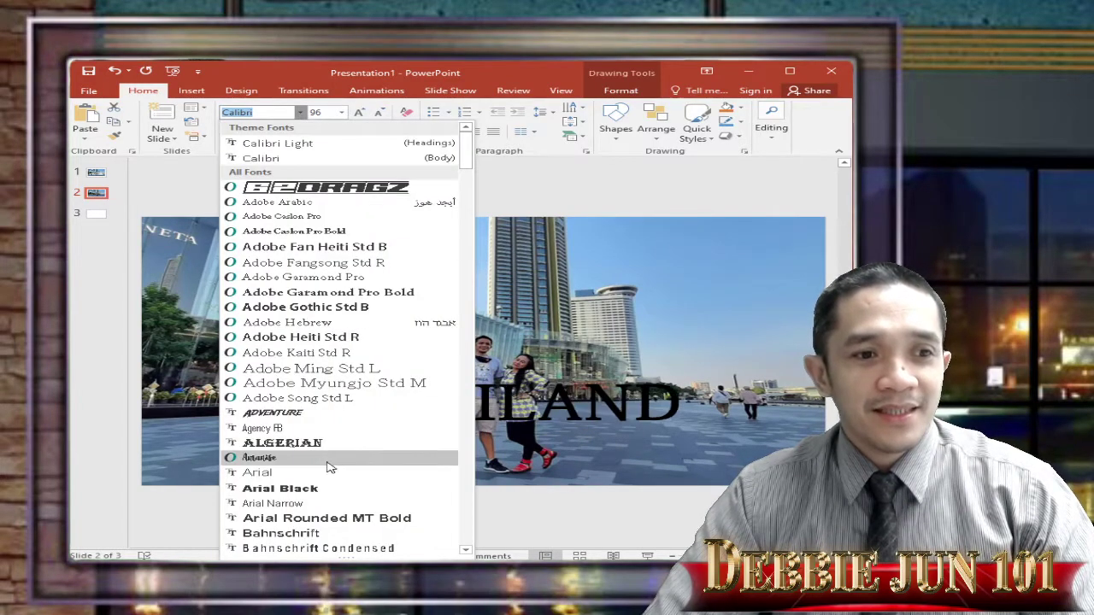
left_click(336, 489)
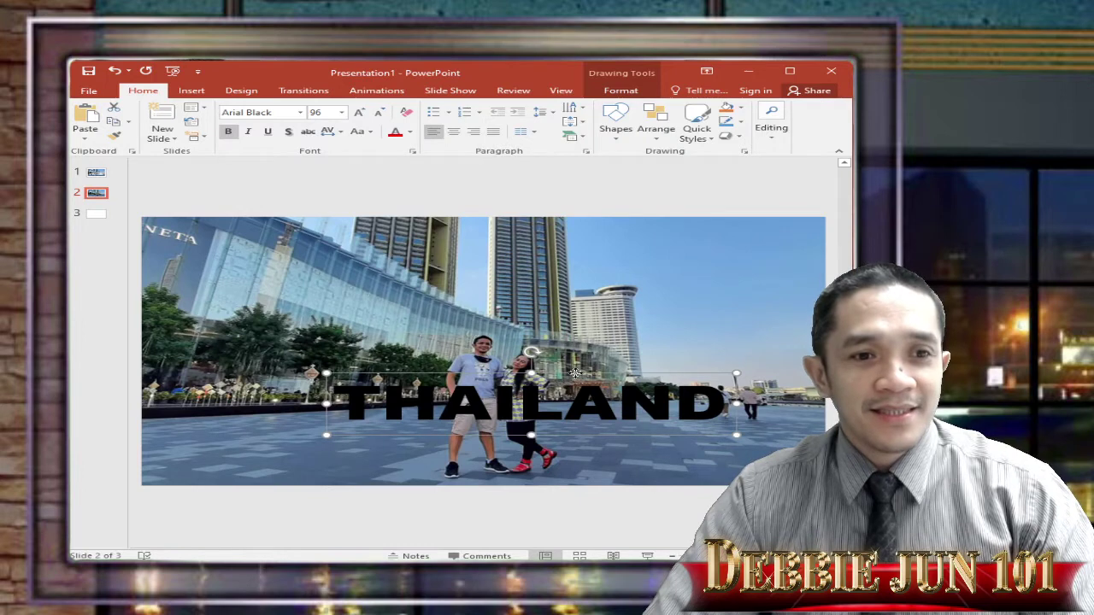
left_click_drag(600, 375, 580, 402)
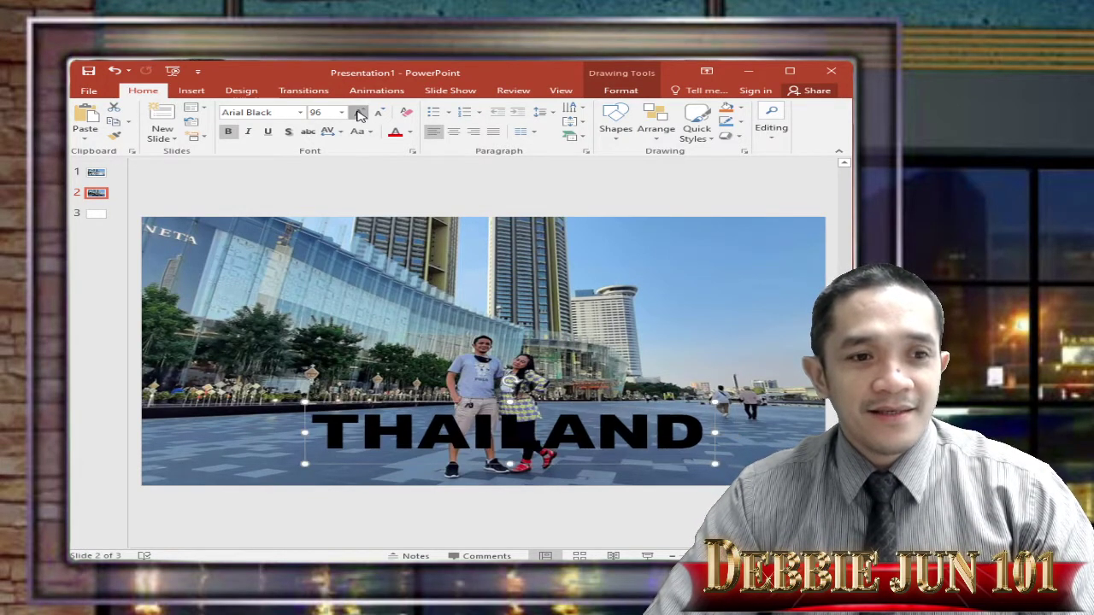
left_click(360, 116)
left_click(359, 115)
left_click_drag(621, 400, 537, 343)
left_click(410, 133)
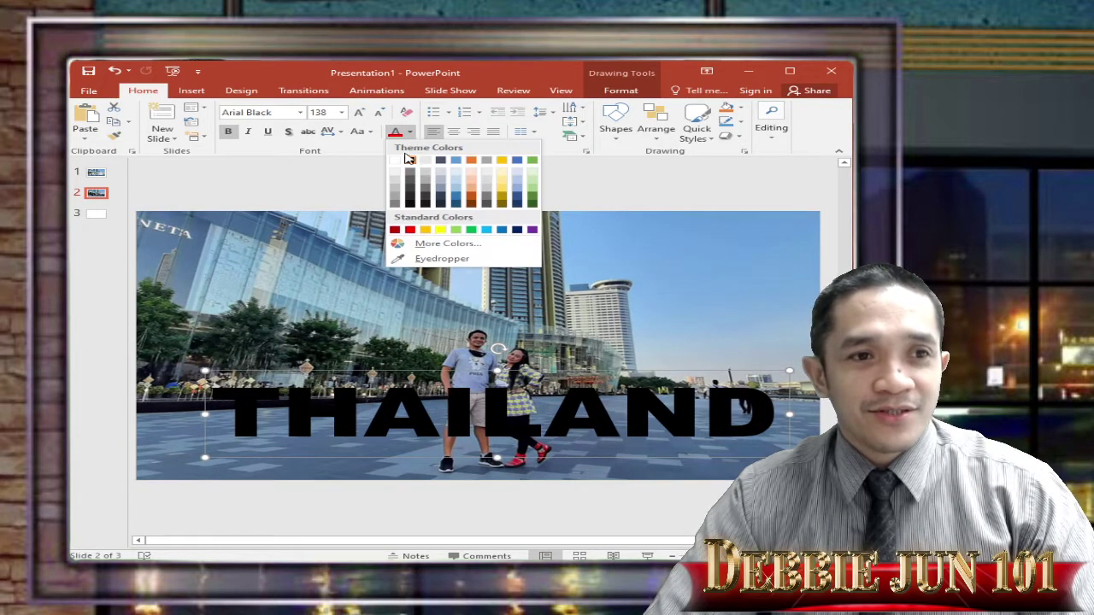
left_click(403, 160)
mouse_move(574, 376)
left_mouse_down()
mouse_move(575, 386)
mouse_move(553, 342)
mouse_move(565, 345)
mouse_move(554, 369)
left_mouse_up()
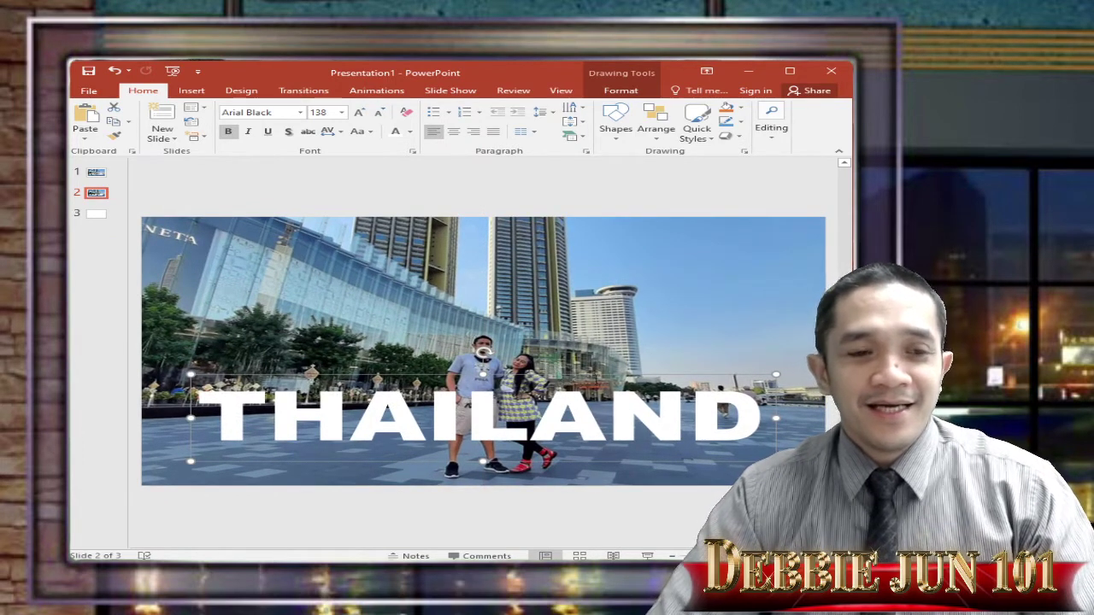
Try sending THAILAND behind the photo, undo it, then delete the text box
right_click(598, 380)
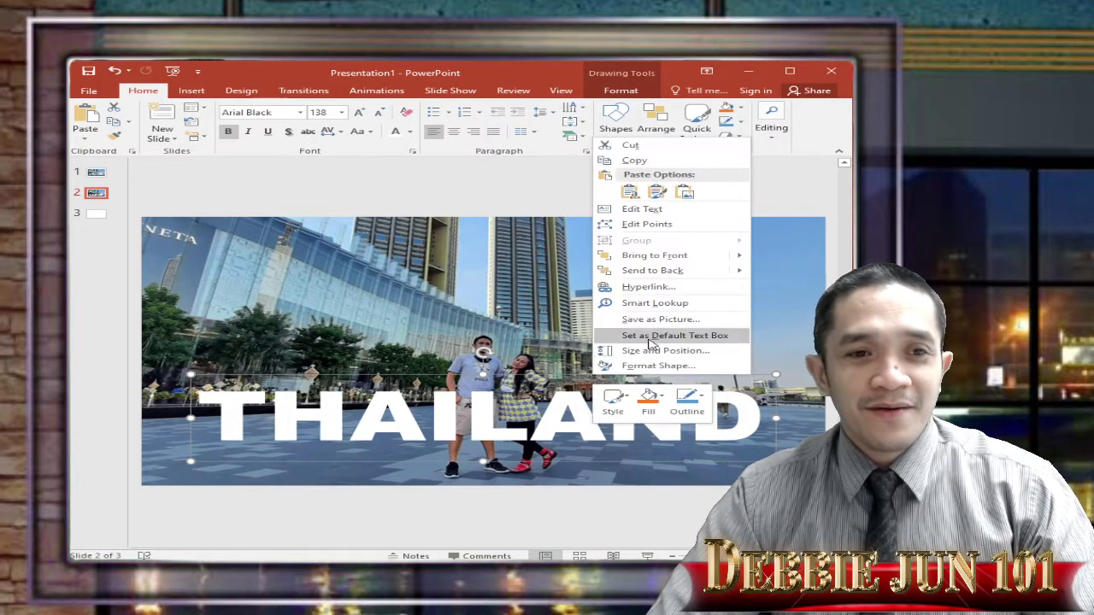
left_click(657, 270)
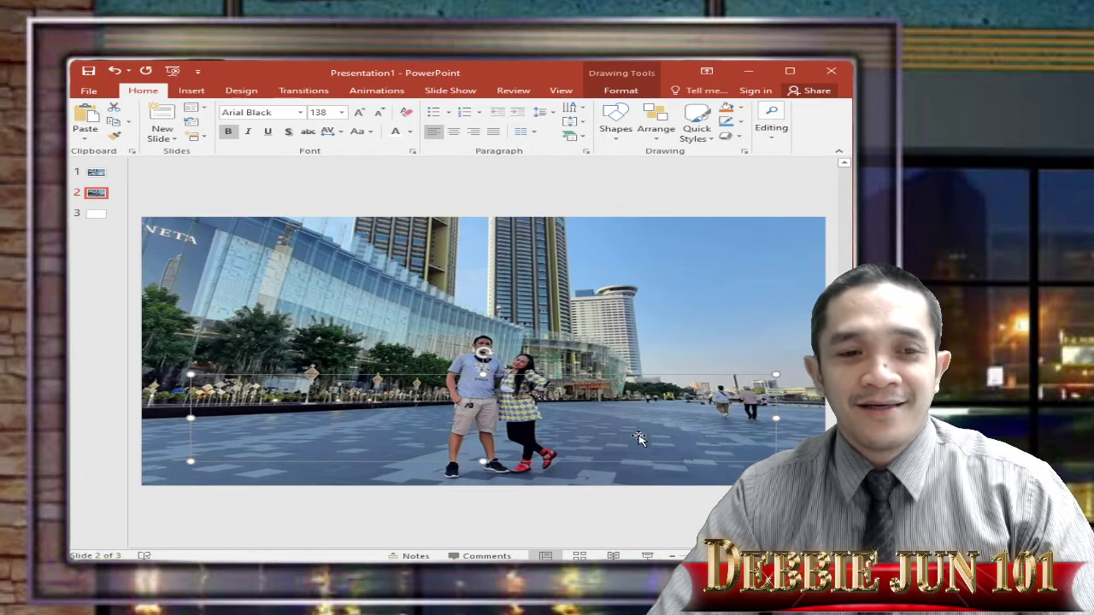
key("ctrl+z")
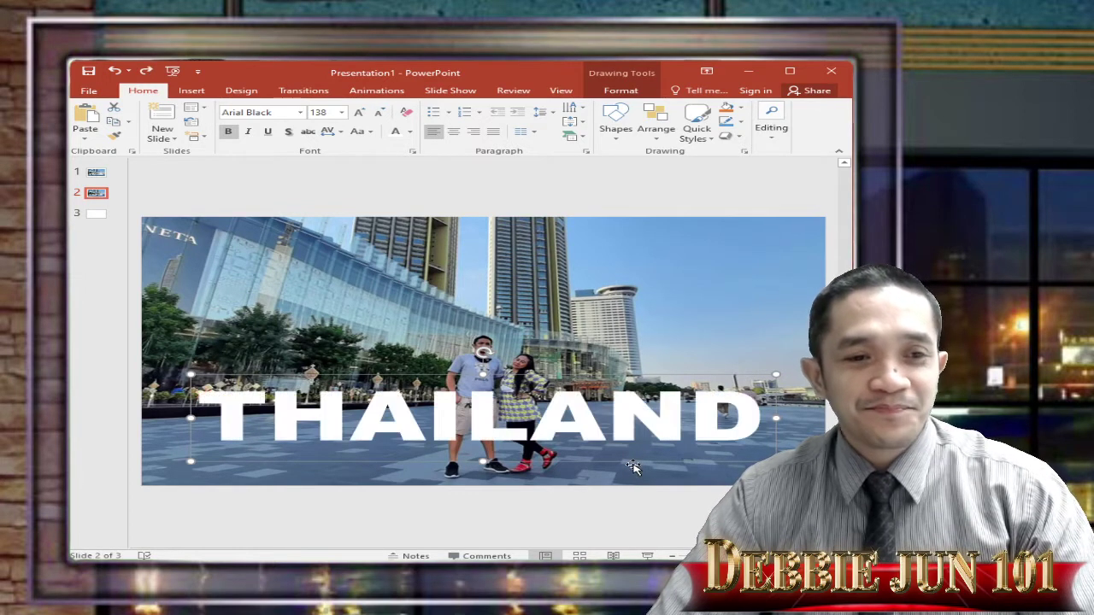
mouse_move(647, 376)
left_mouse_down()
mouse_move(630, 149)
mouse_move(627, 182)
left_mouse_up()
key("Delete")
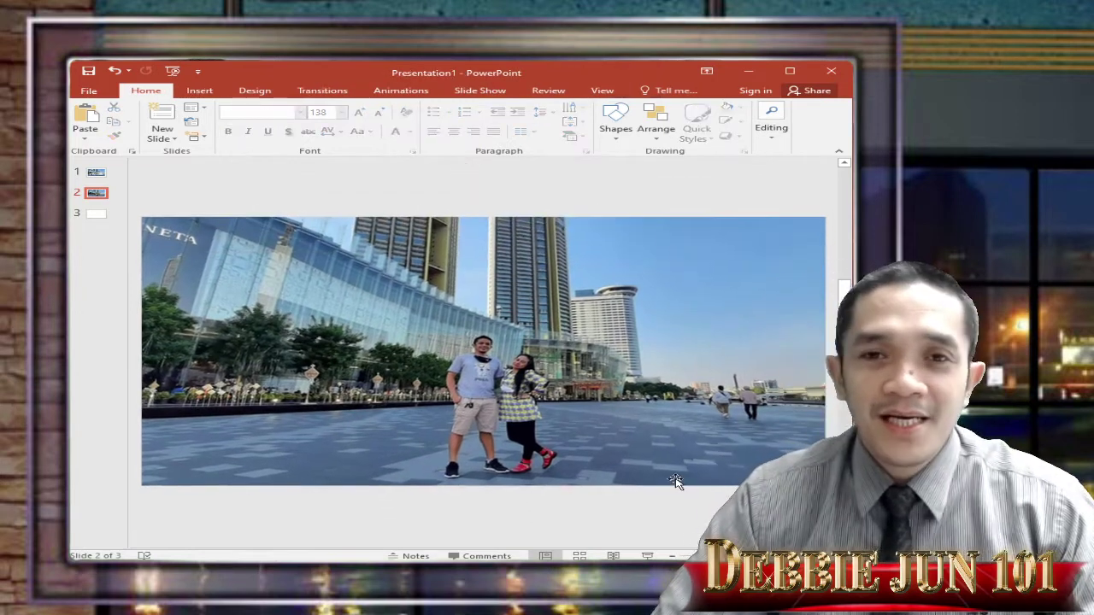
left_click(573, 355)
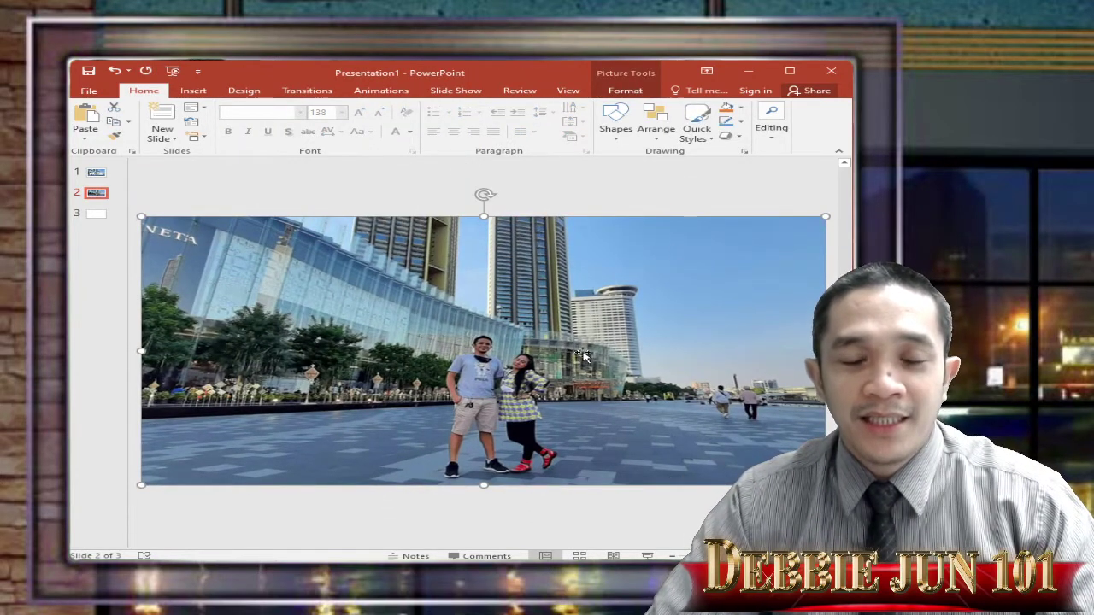
Paste a copy of the photo as a picture aligned over the original and start Remove Background
right_click(574, 291)
left_click(626, 313)
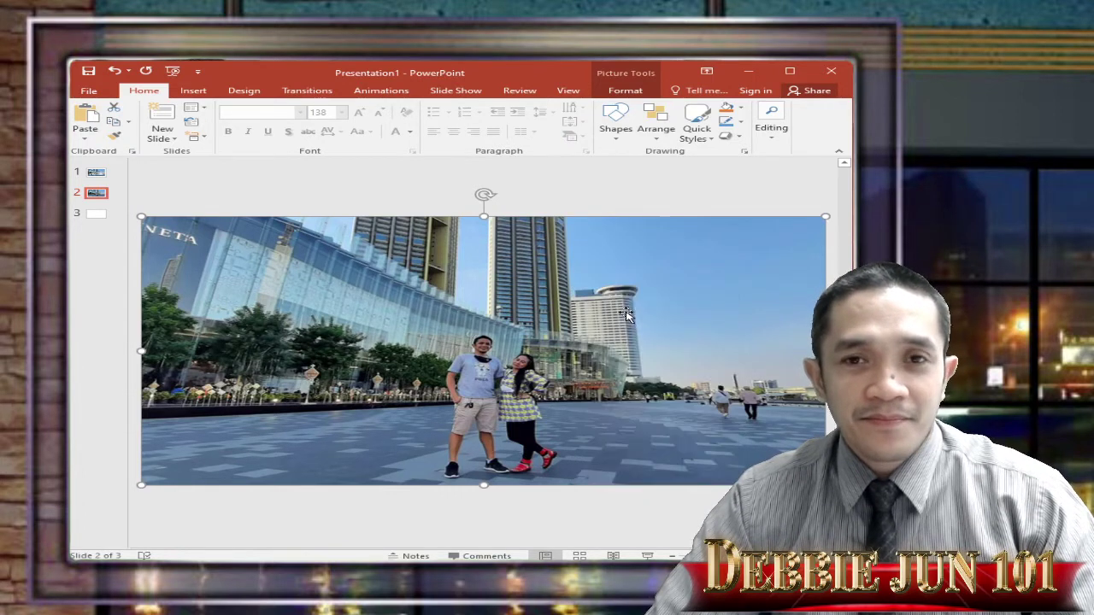
right_click(554, 226)
left_click(621, 284)
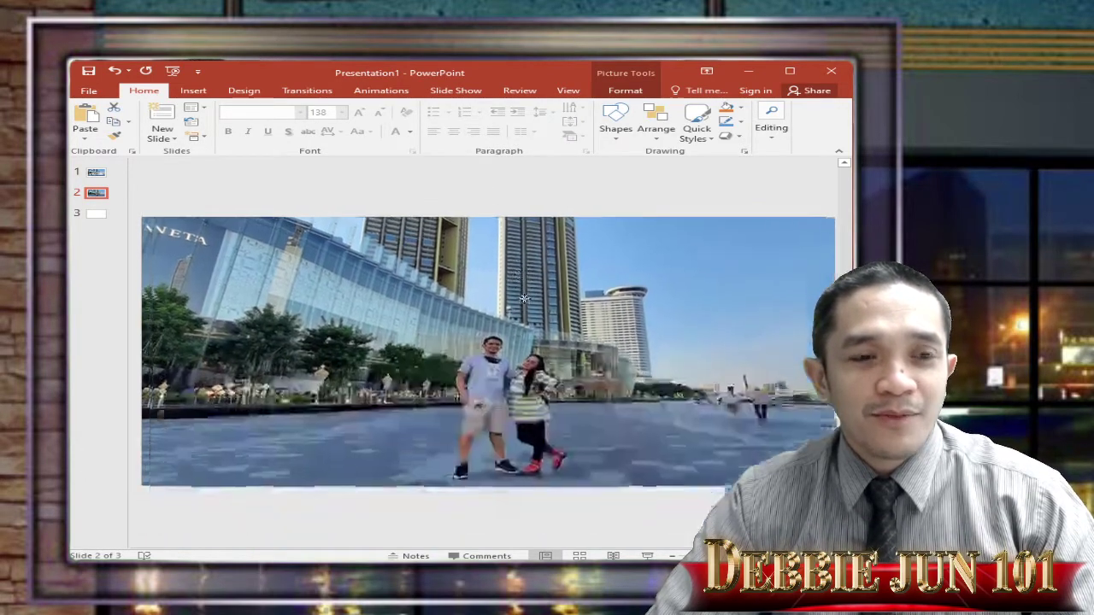
mouse_move(510, 287)
left_mouse_down()
mouse_move(349, 342)
mouse_move(350, 296)
mouse_move(507, 273)
left_mouse_up()
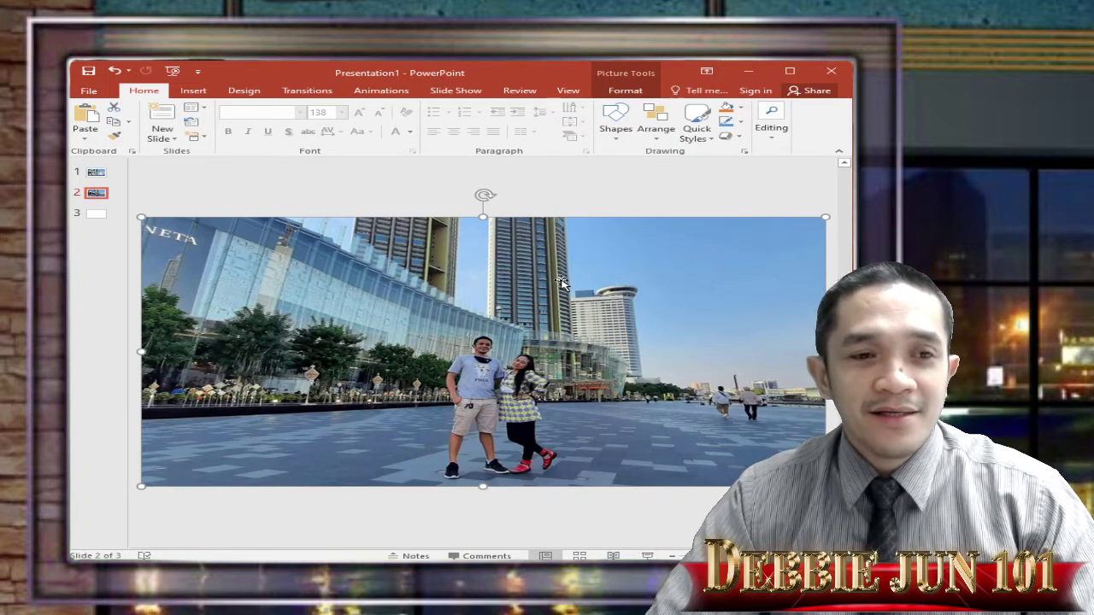
left_click(626, 91)
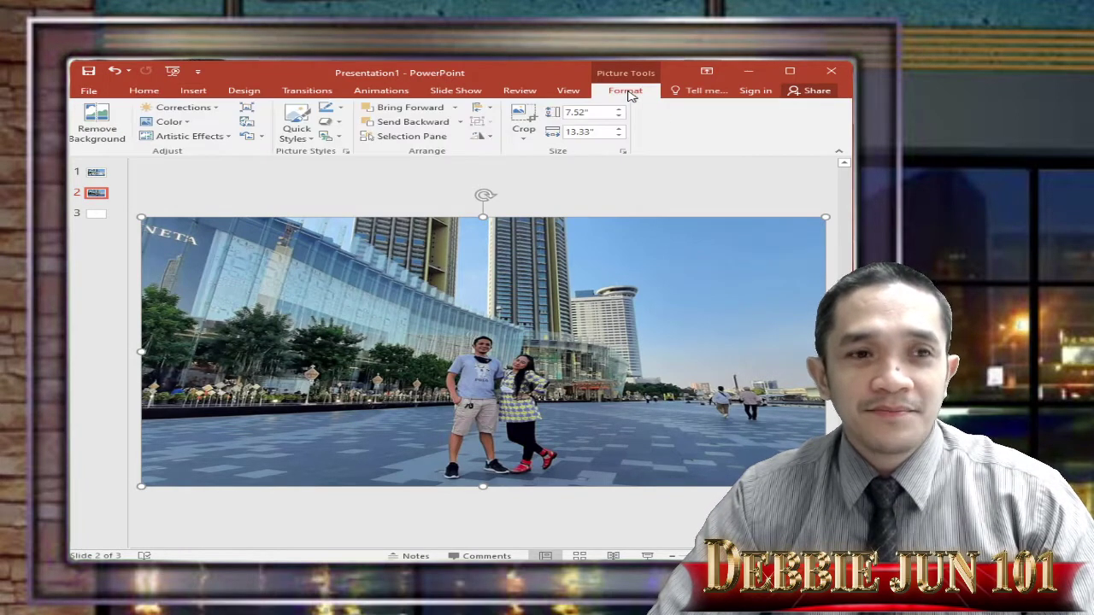
left_click(90, 126)
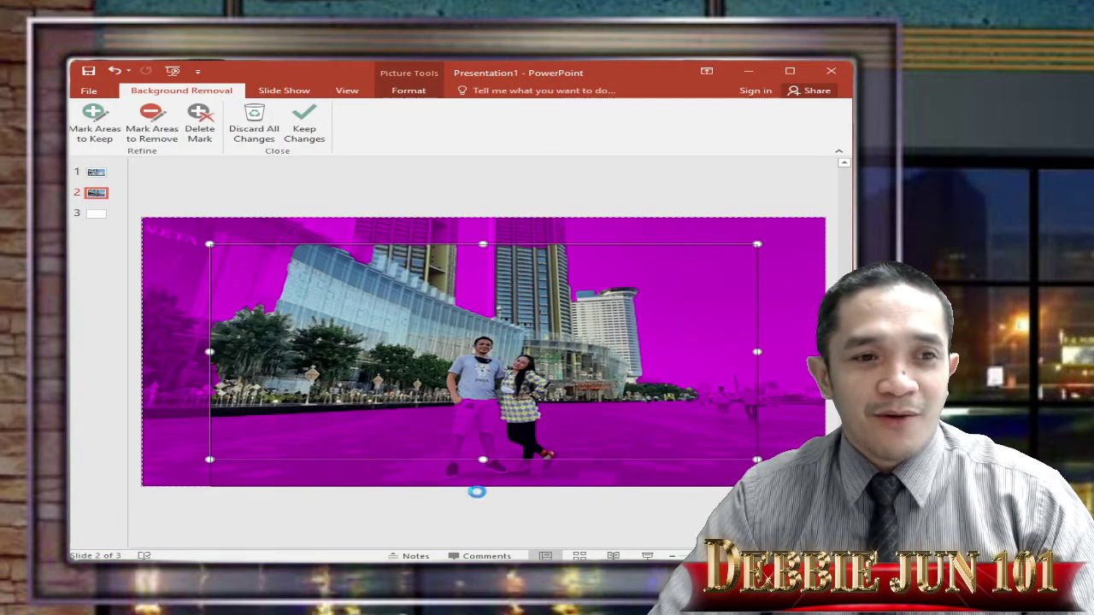
Extend the kept area to the couple's legs and mark the buildings and left trees for removal
left_click_drag(483, 459, 481, 494)
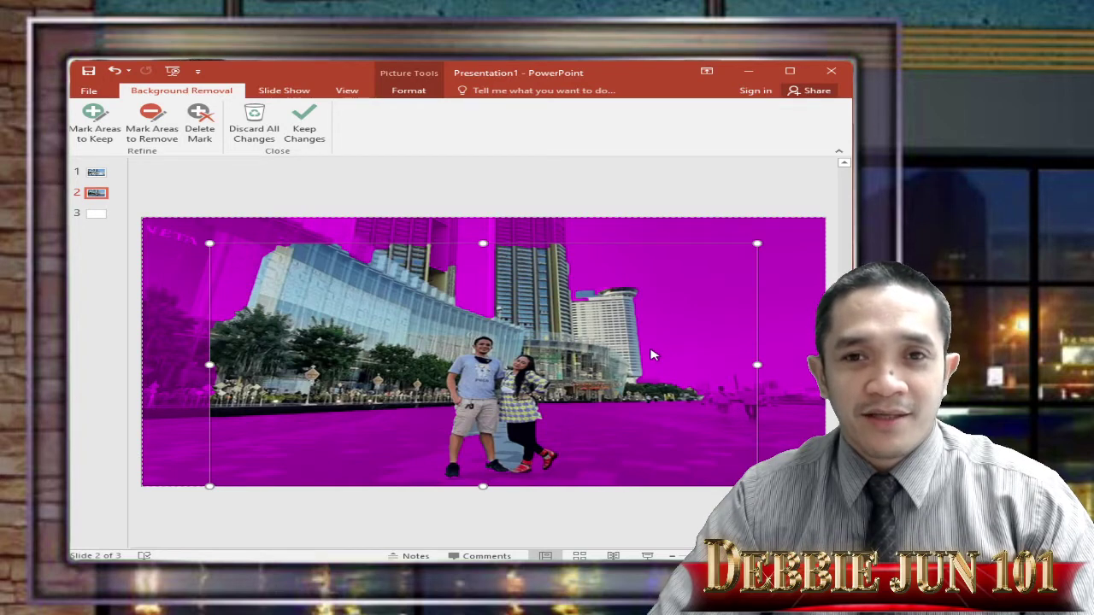
left_click(146, 125)
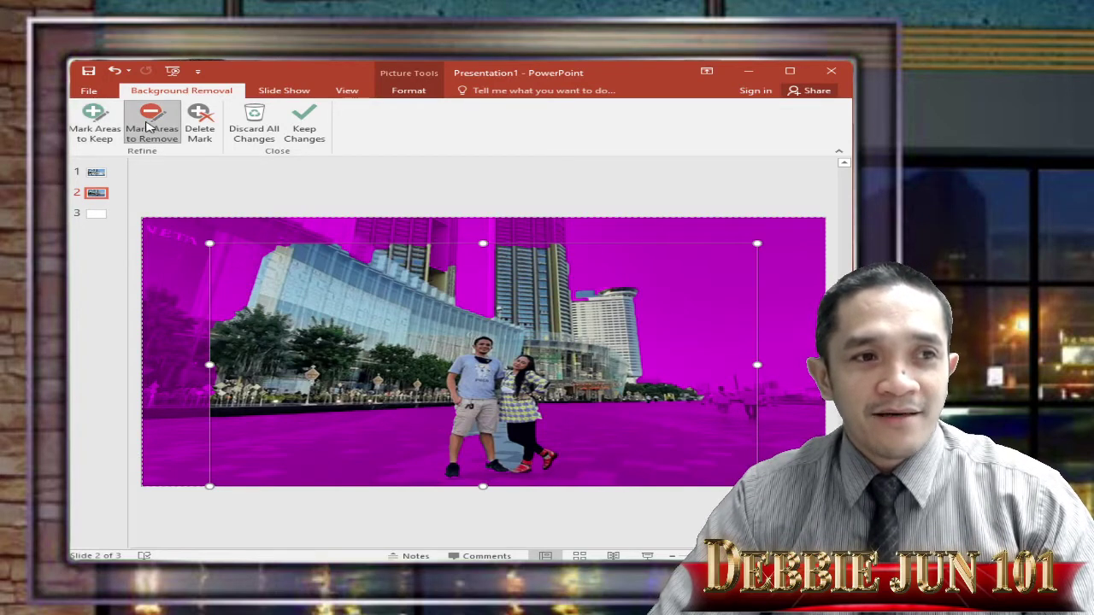
mouse_move(333, 318)
left_mouse_down()
mouse_move(510, 342)
mouse_move(664, 338)
left_mouse_up()
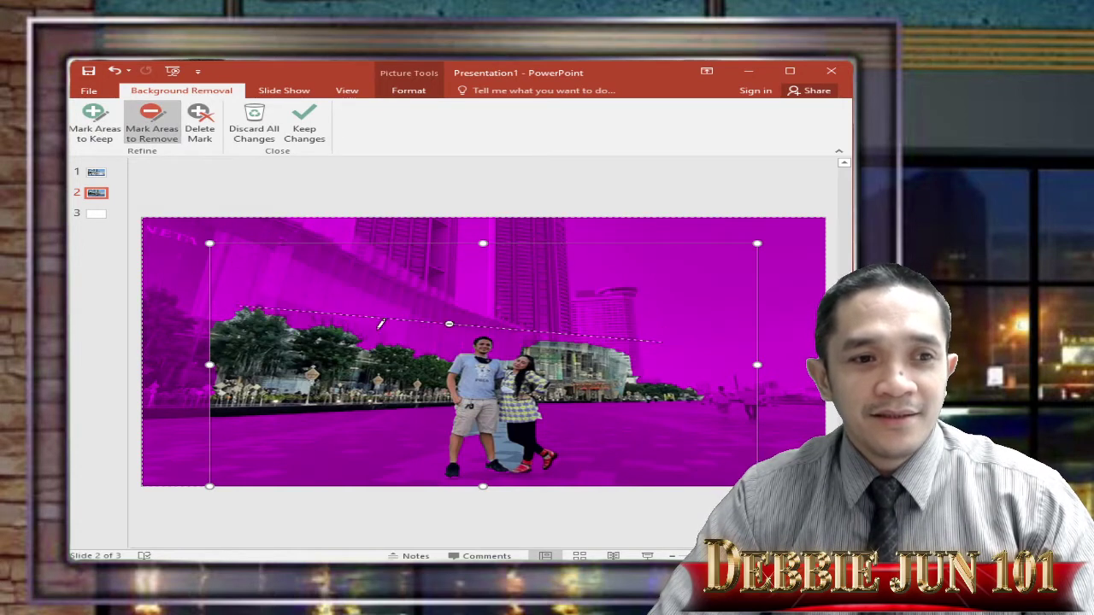
left_click_drag(439, 315, 429, 417)
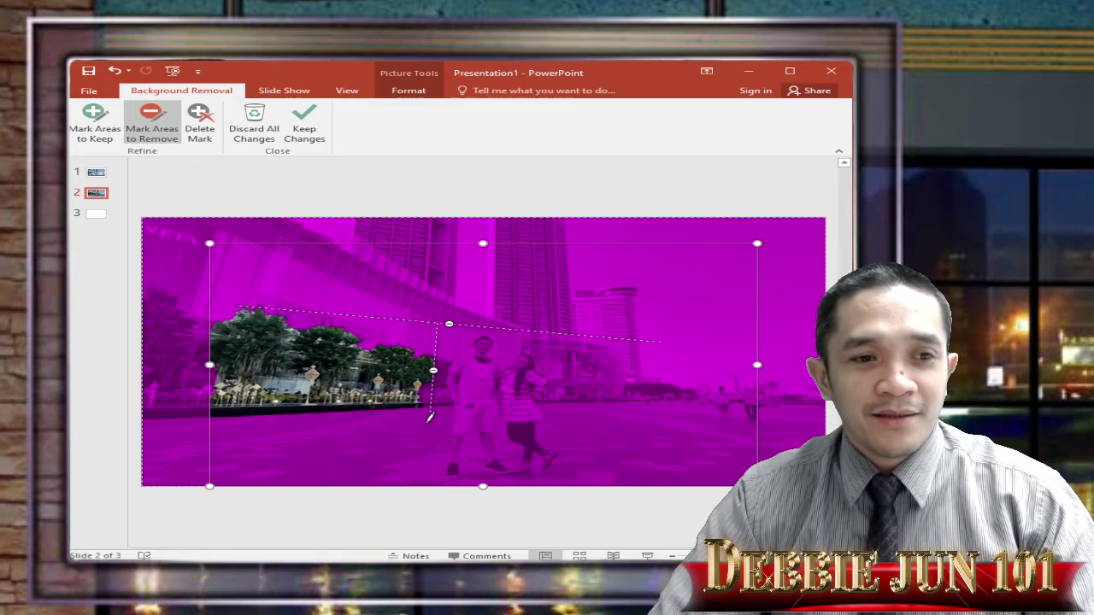
left_click_drag(314, 440, 307, 429)
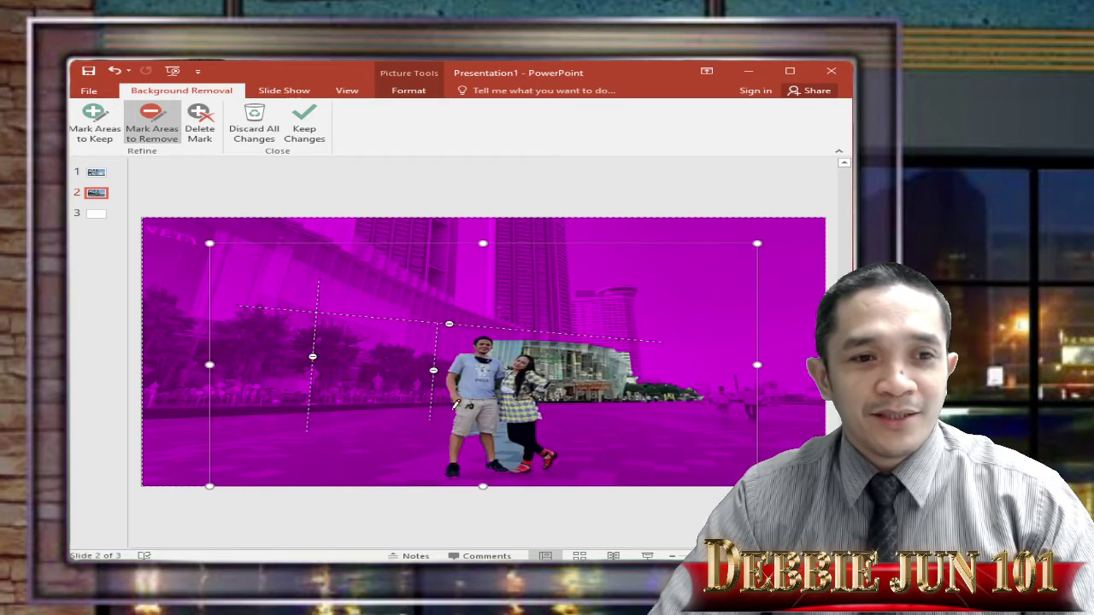
left_click_drag(566, 415, 566, 416)
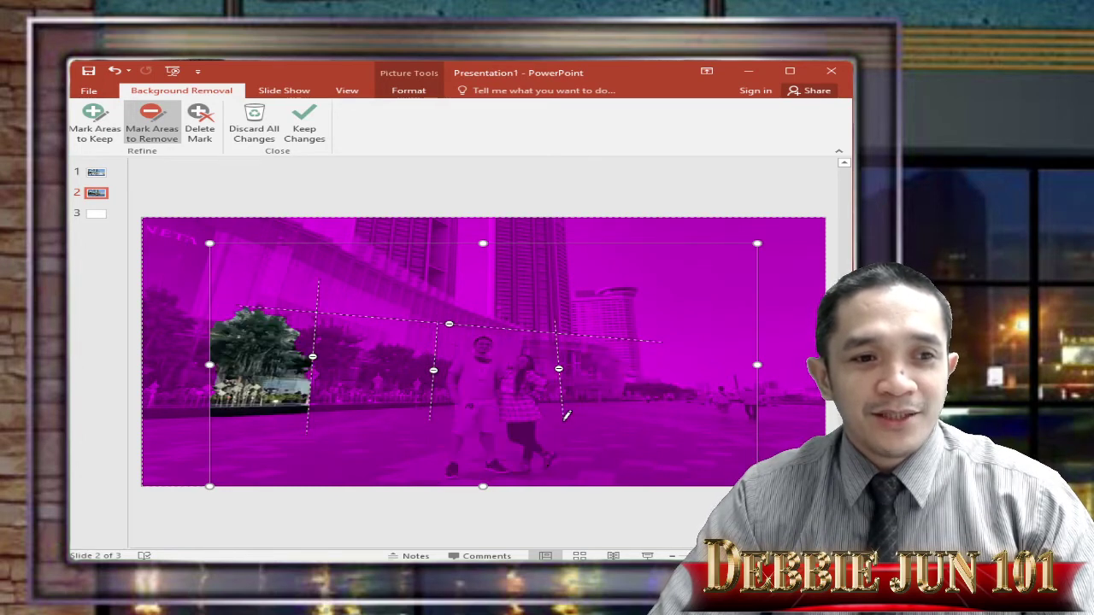
left_click_drag(242, 290, 253, 427)
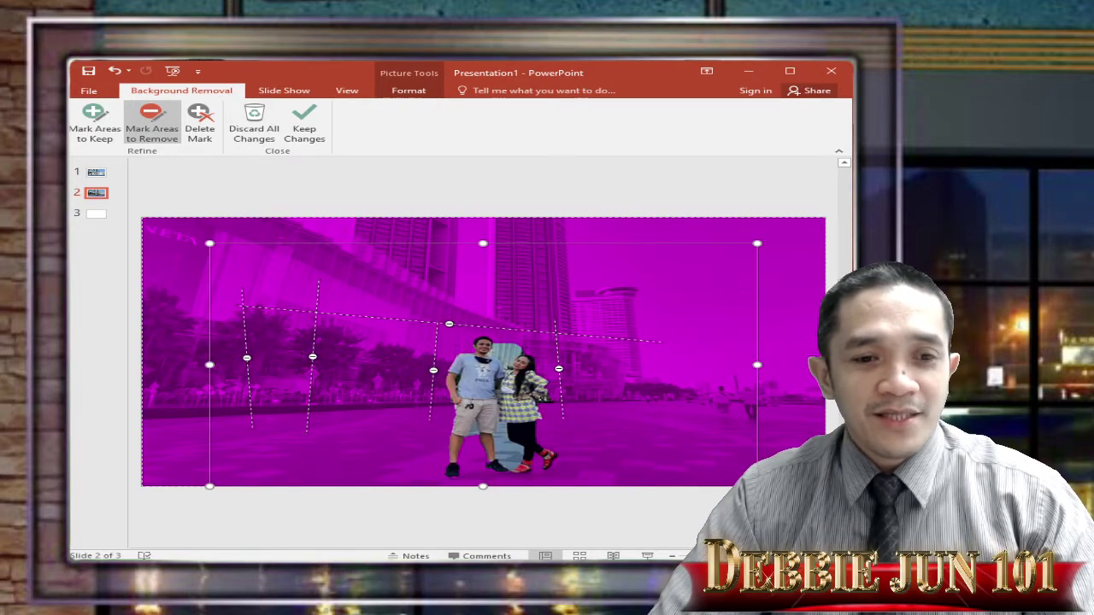
scroll(783, 376, "up", 3)
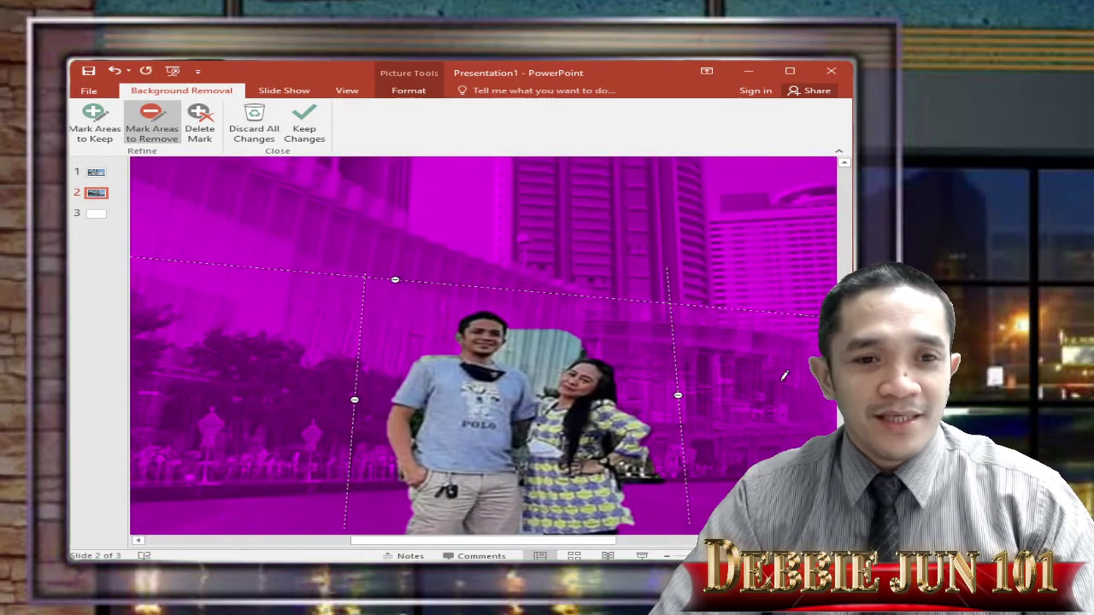
left_click_drag(843, 275, 843, 286)
left_click_drag(840, 417, 844, 222)
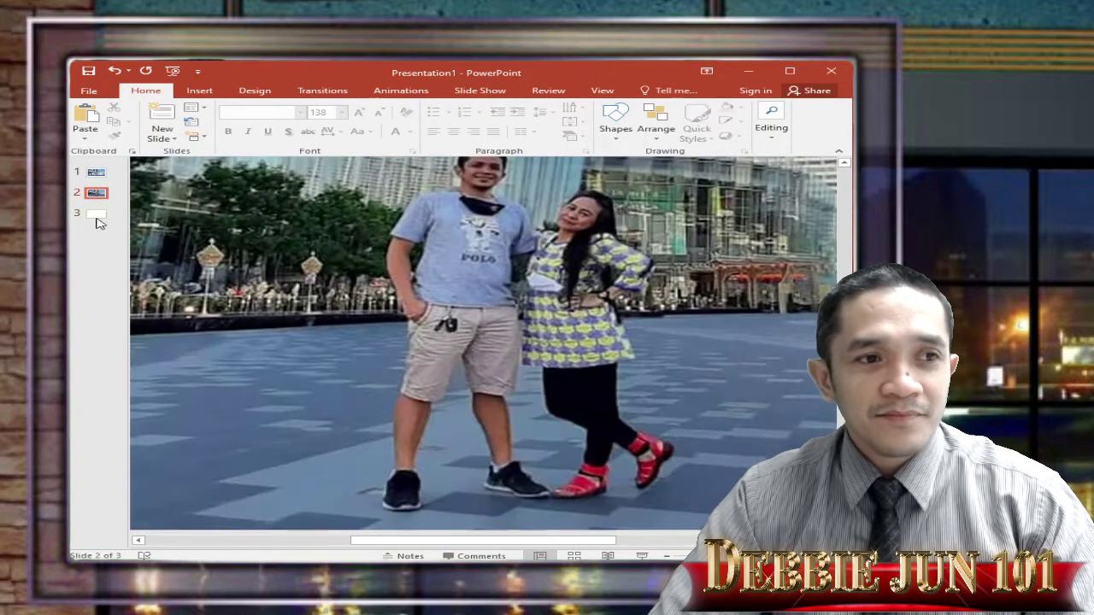
Select the couple photo on slide 2 and start Remove Background on it
scroll(697, 303, "up", 2)
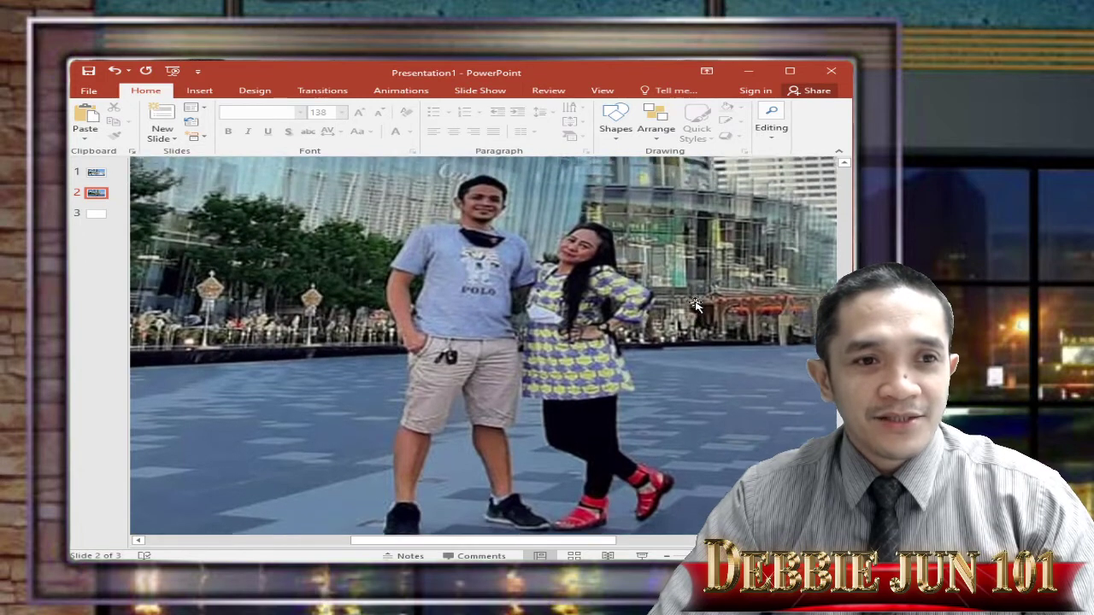
scroll(628, 305, "up", 3)
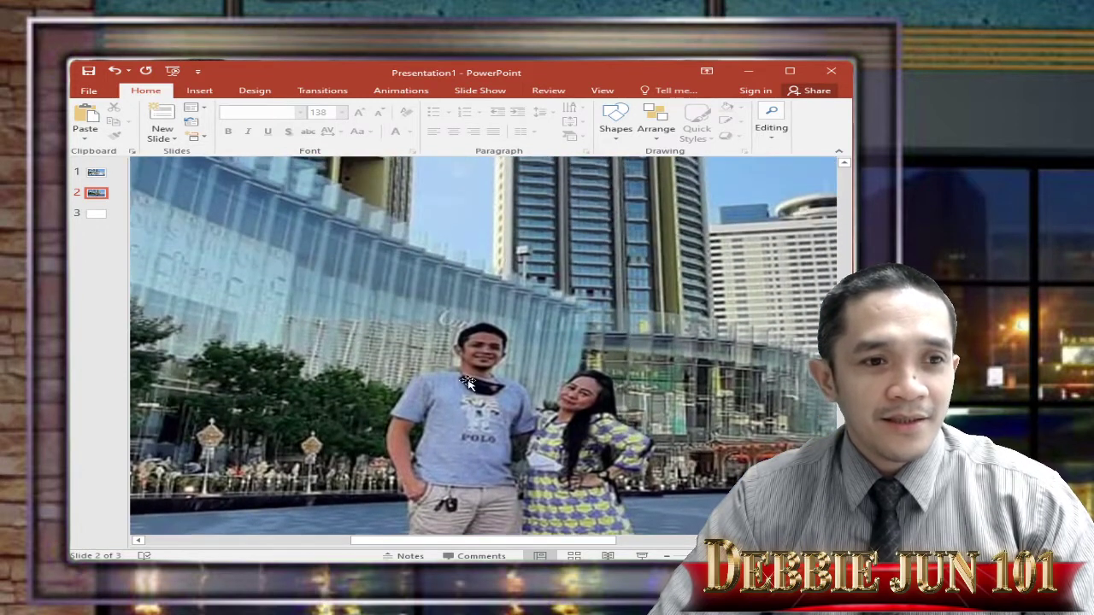
left_click(467, 382)
left_click(625, 90)
left_click(85, 124)
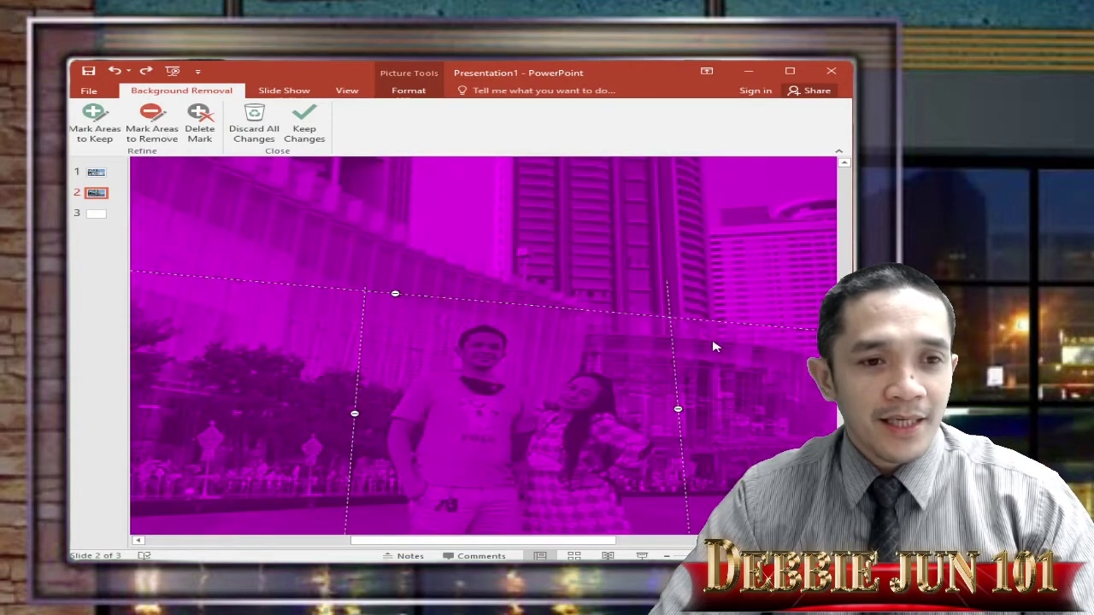
scroll(793, 420, "down", 1)
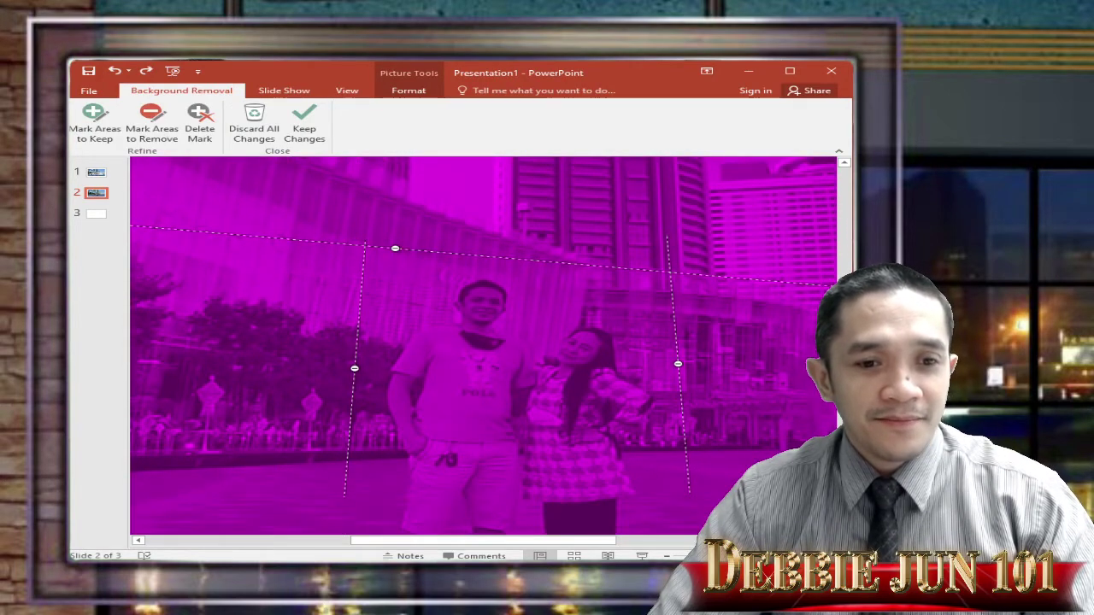
scroll(159, 434, "down", 2, "ctrl")
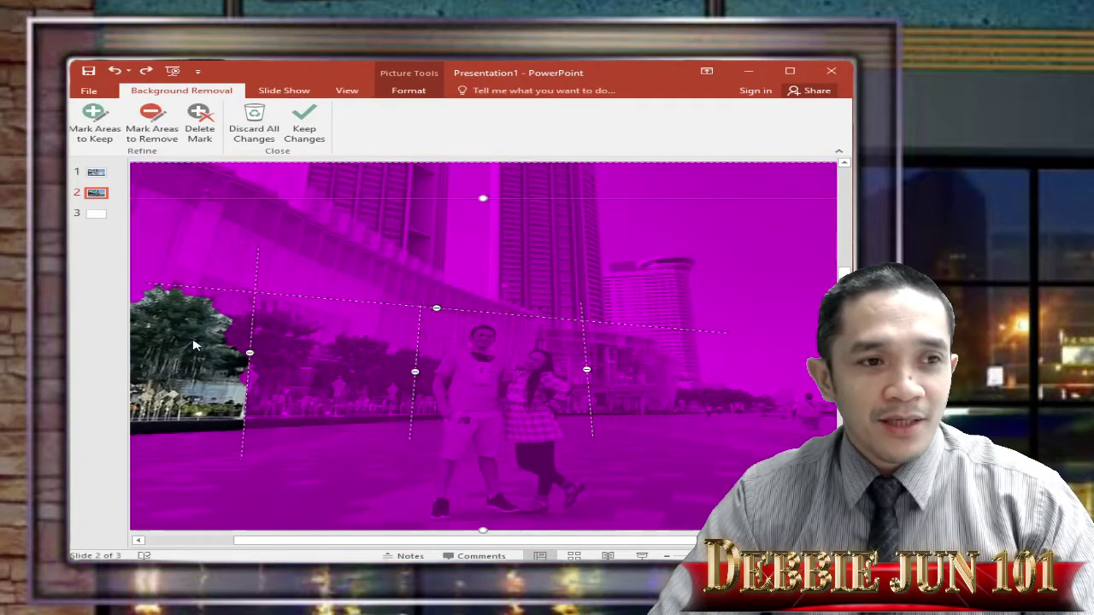
scroll(171, 274, "down", 1, "ctrl")
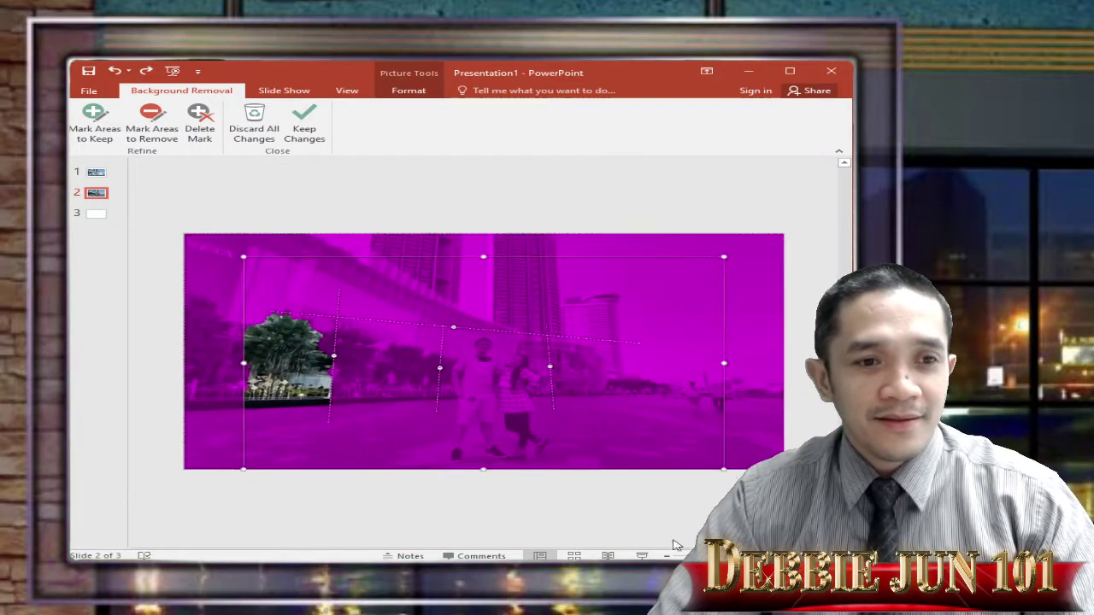
Mark the left trees, gaps between the couple, and the blue building piece for removal
left_click(152, 133)
left_click_drag(284, 301, 282, 422)
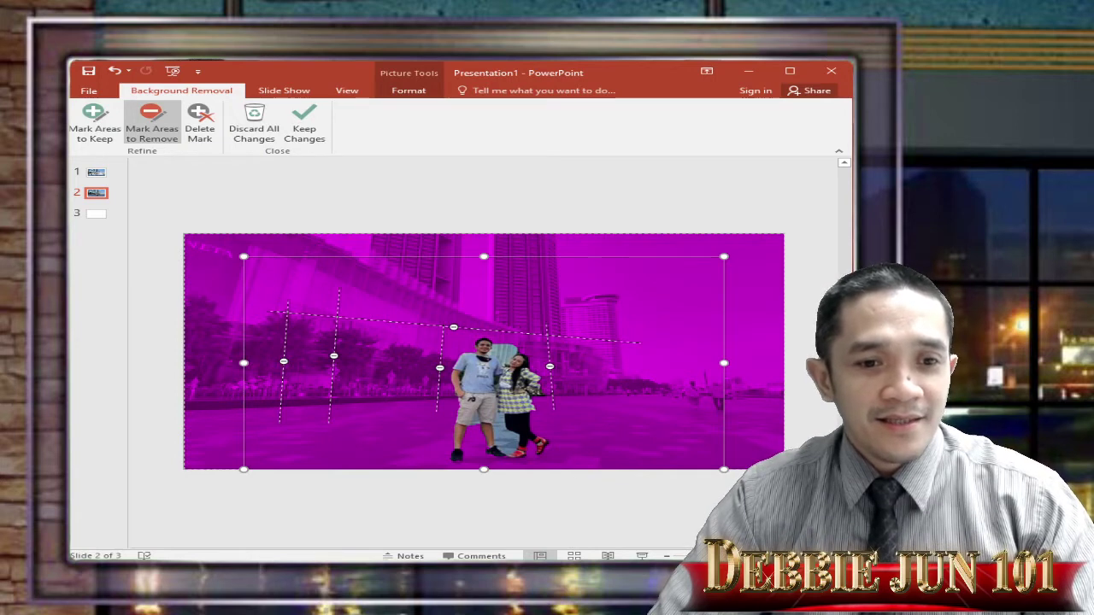
scroll(483, 351, "up", 1, "ctrl")
scroll(483, 350, "up", 1, "ctrl")
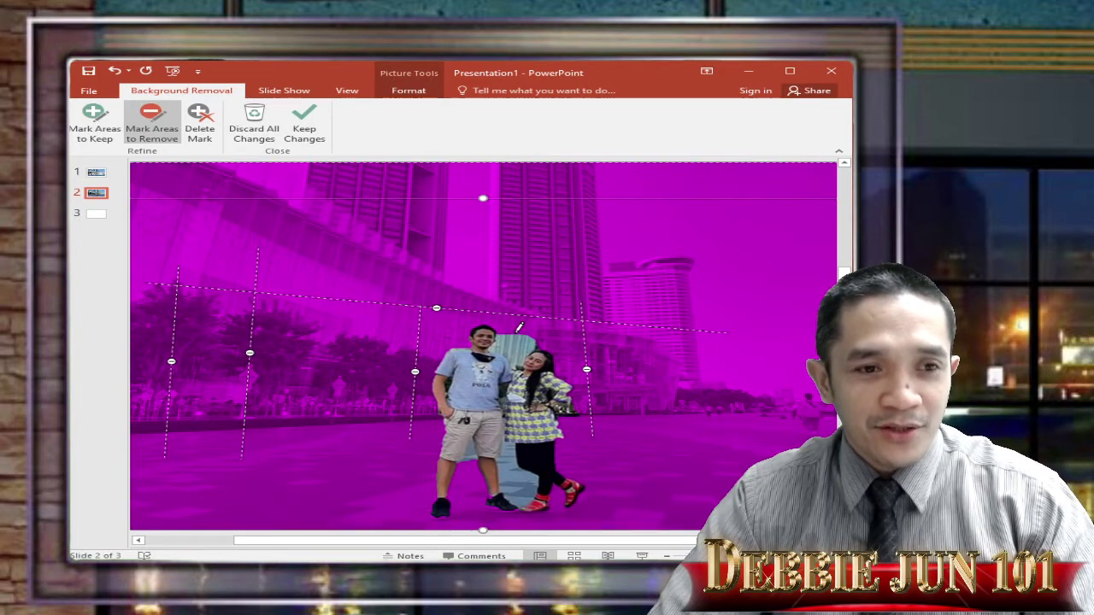
left_click_drag(517, 369, 511, 323)
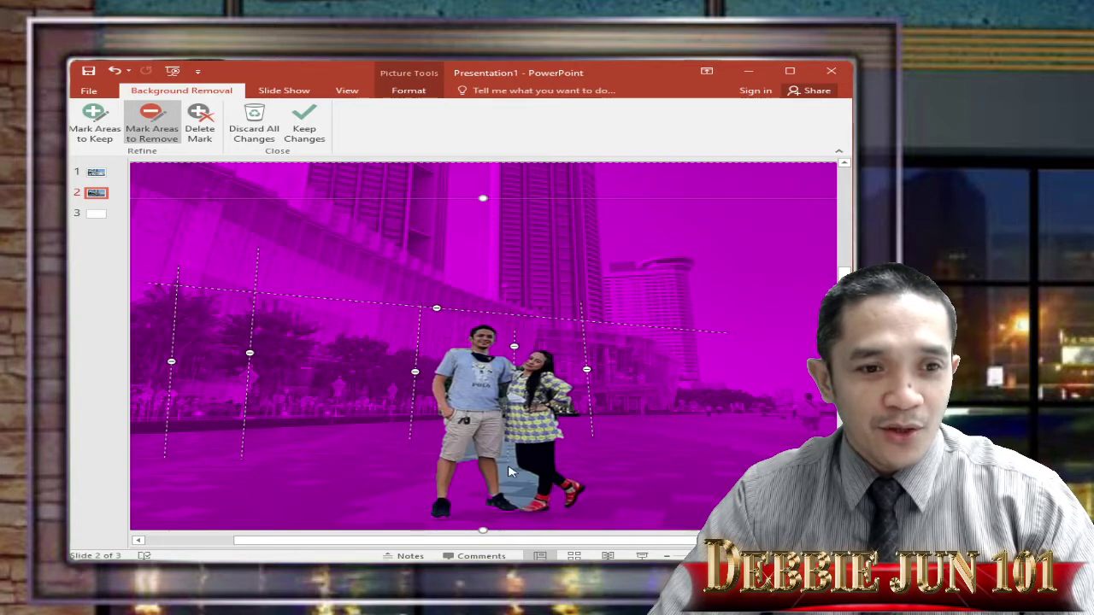
left_click_drag(519, 500, 510, 450)
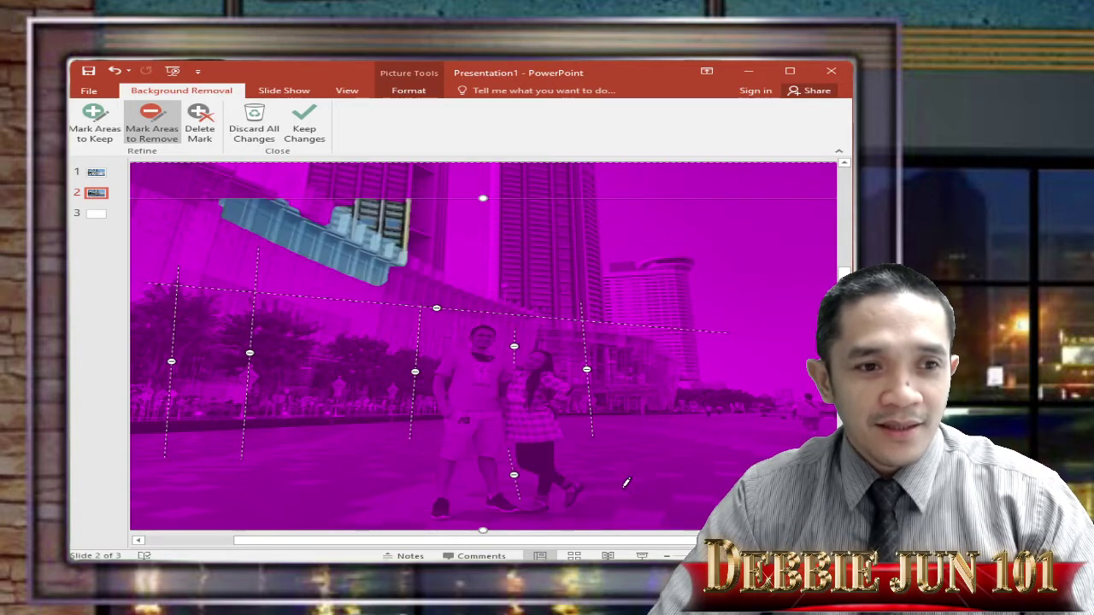
left_click_drag(291, 185, 340, 284)
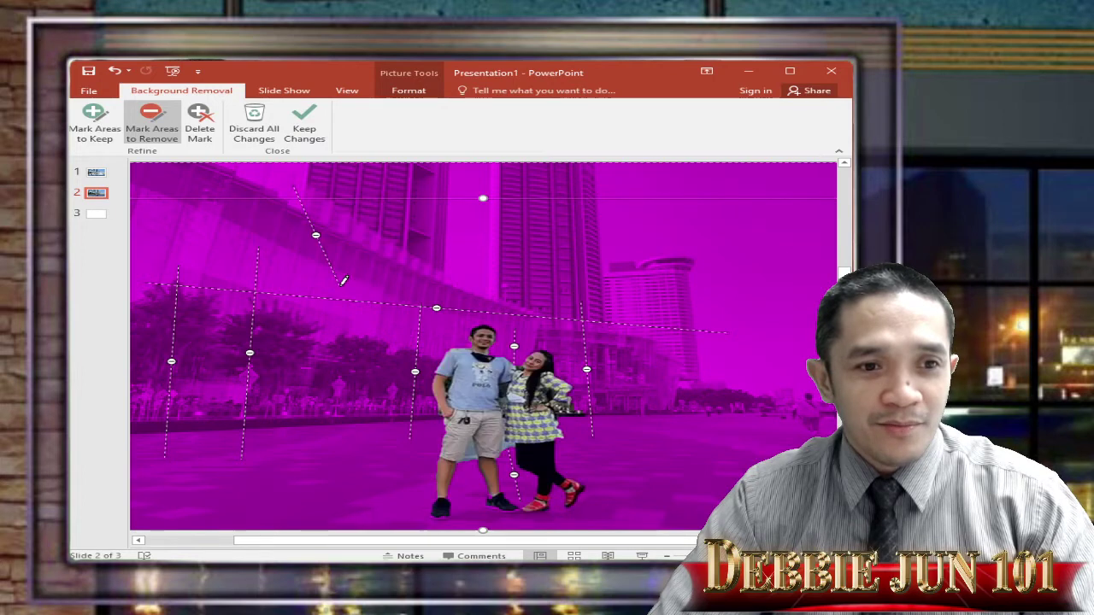
left_click(470, 453)
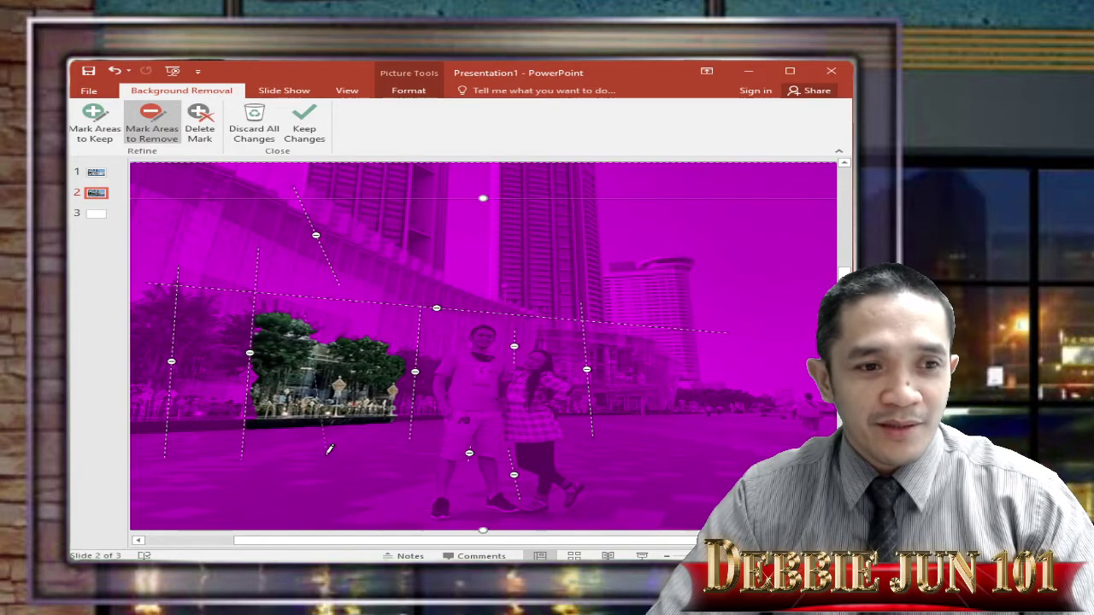
left_click_drag(328, 454, 305, 316)
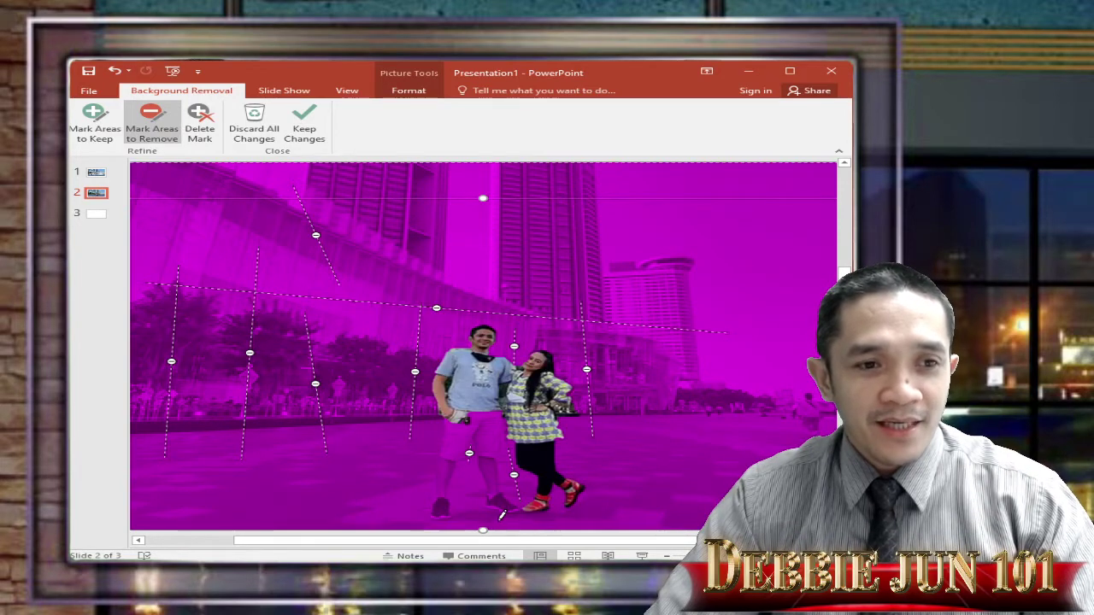
left_click(95, 121)
Mark the man's whole body, the woman's body and legs, and both shoes to keep
mouse_move(483, 336)
left_mouse_down()
mouse_move(466, 458)
mouse_move(441, 510)
left_mouse_up()
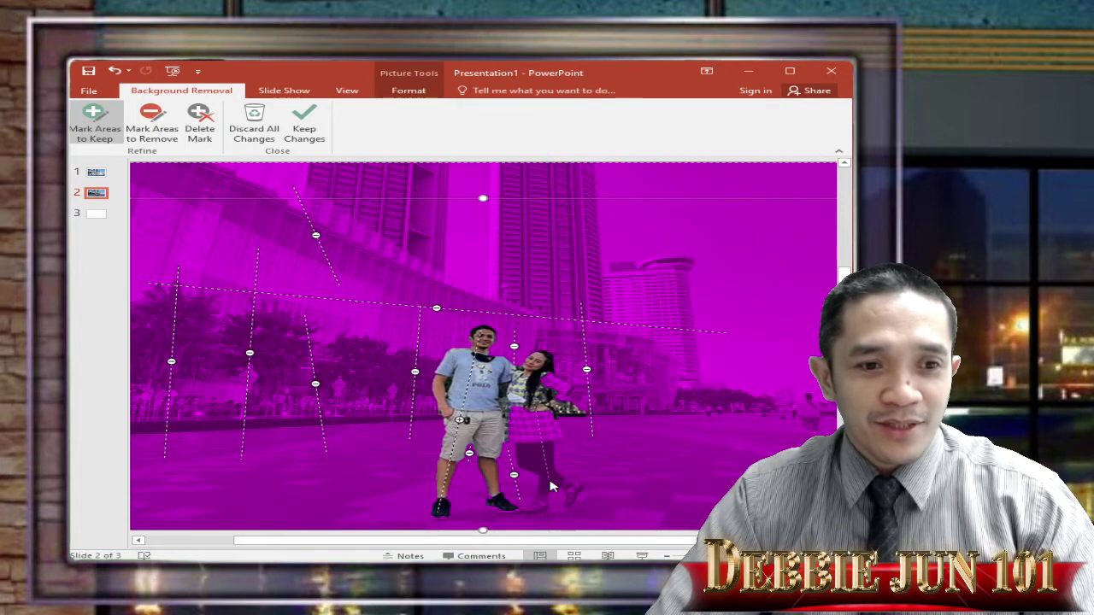
left_click_drag(550, 487, 531, 386)
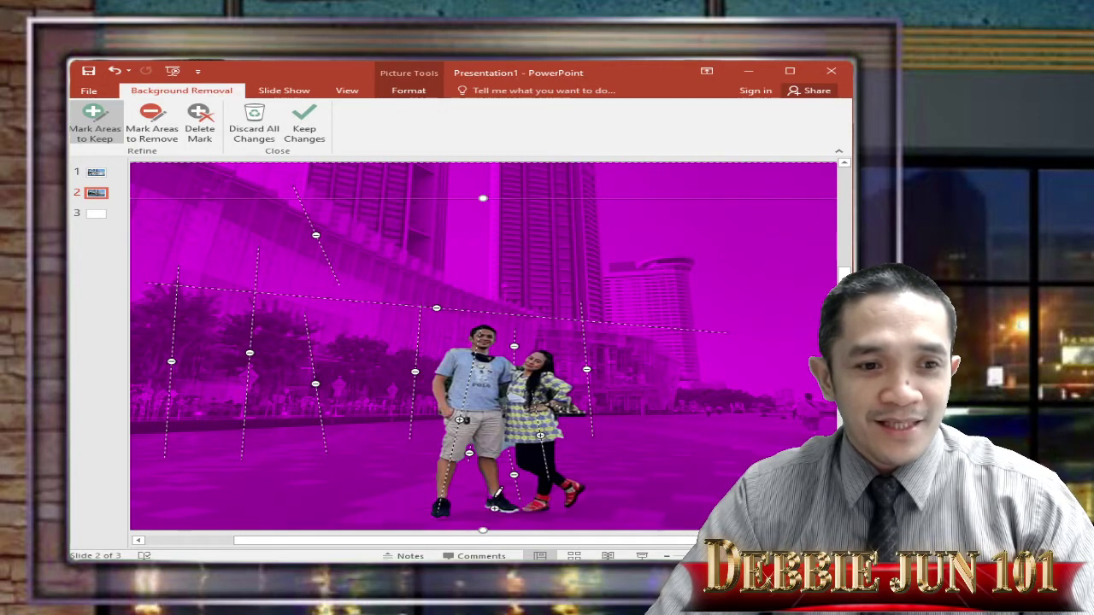
left_click(439, 516)
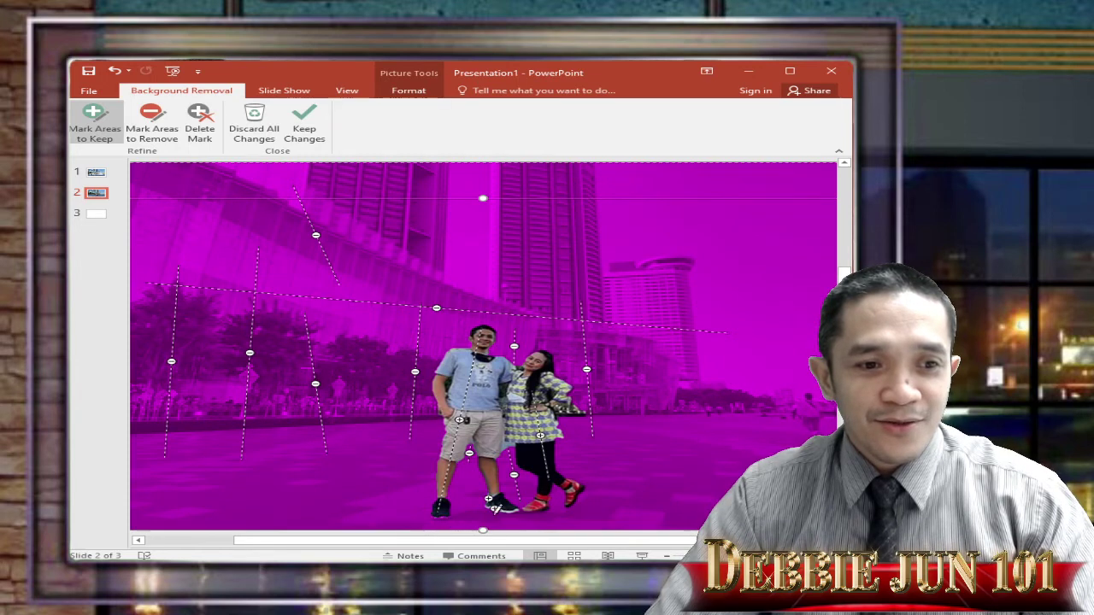
left_click(494, 508)
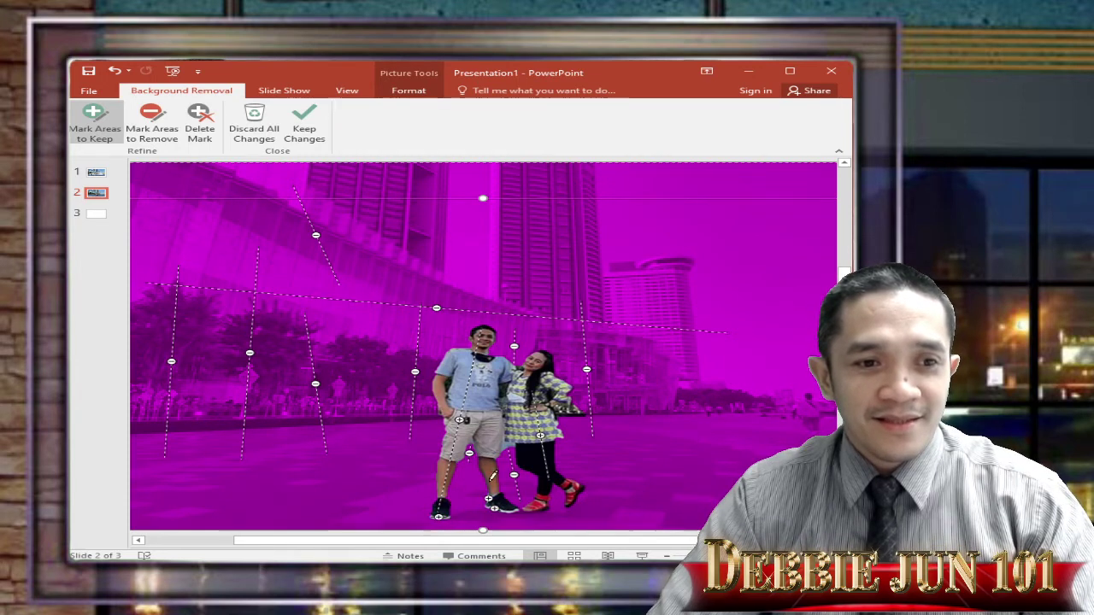
Mark leftover background patches by the shorts, shirt, and the woman's side and dress for removal
left_click(152, 129)
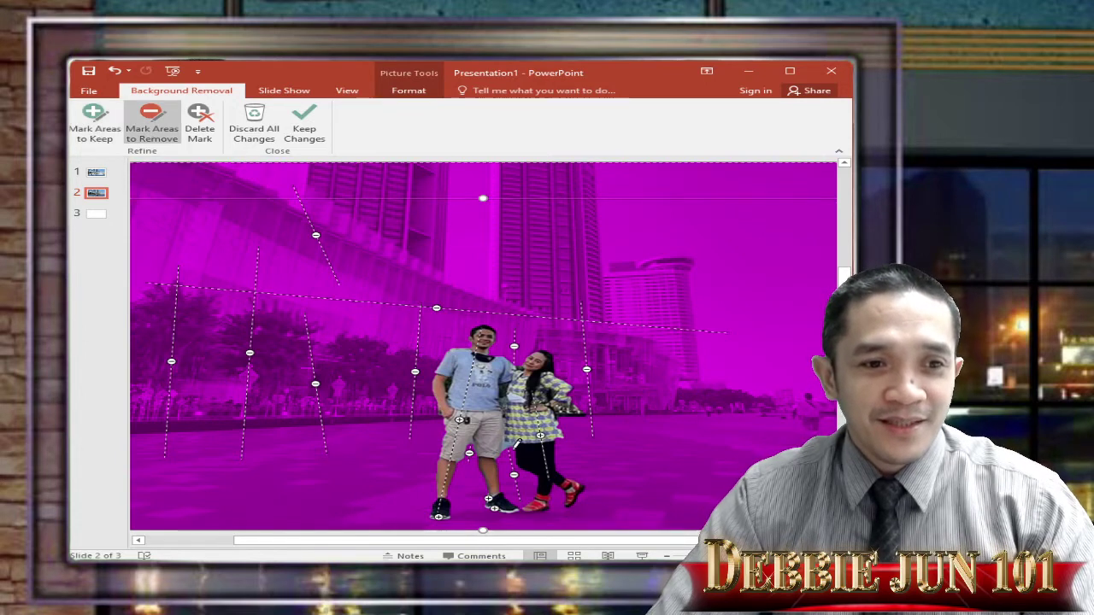
left_click(504, 447)
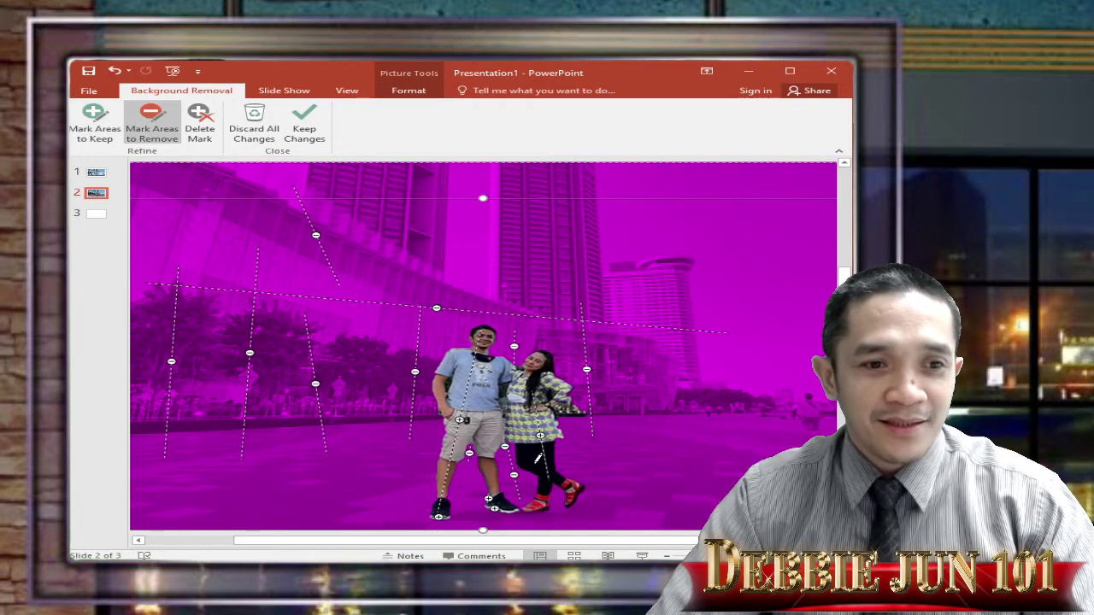
left_click(564, 405)
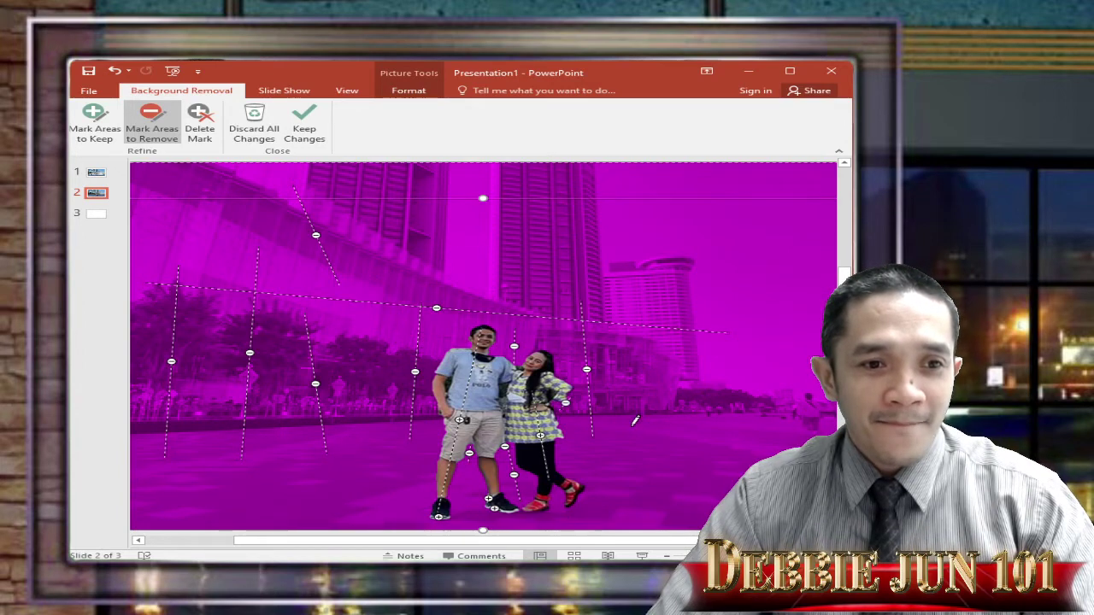
left_click(95, 119)
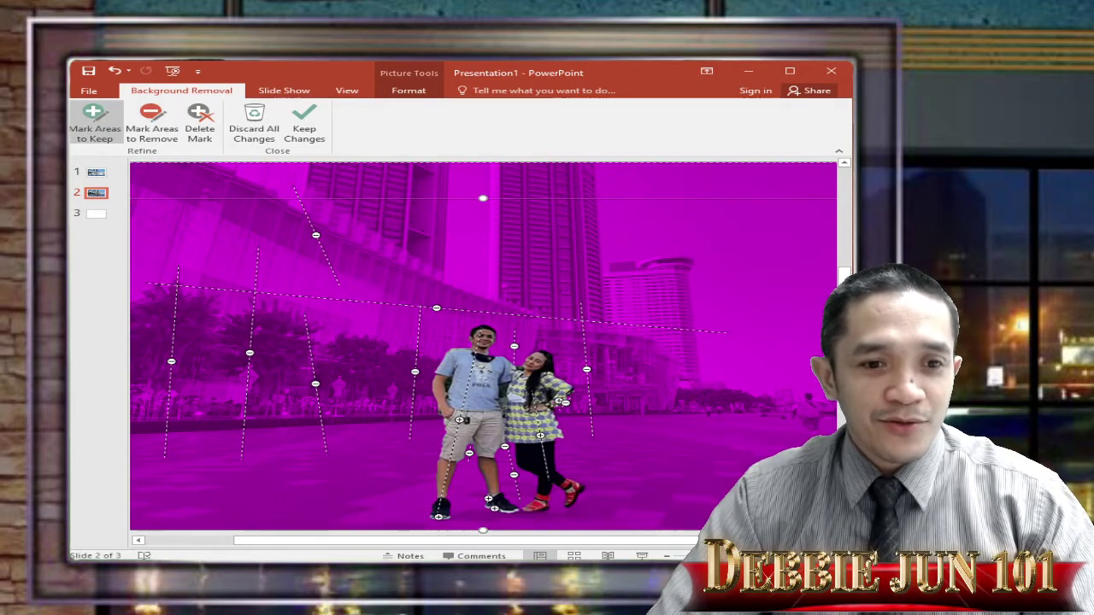
scroll(484, 346, "up", 5)
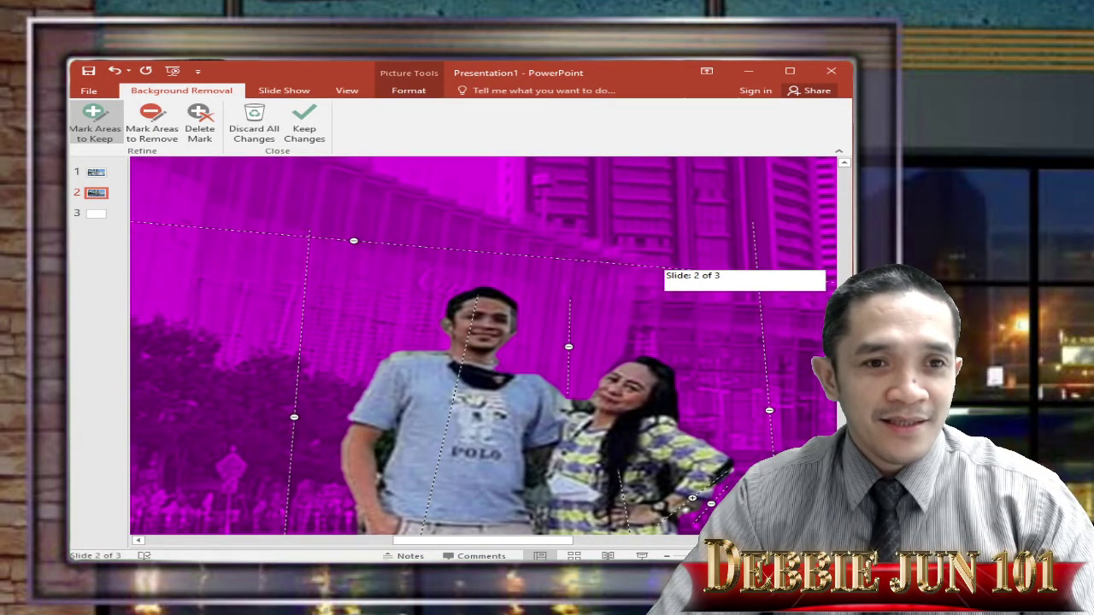
scroll(482, 346, "down", 1)
scroll(632, 440, "down", 3)
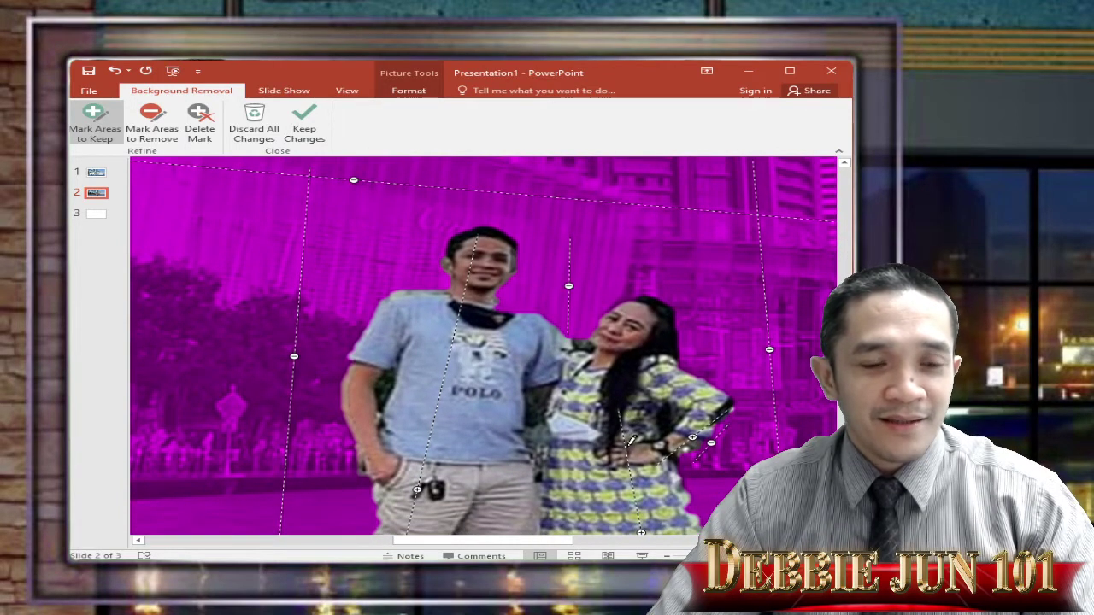
left_click(151, 124)
left_click(385, 389)
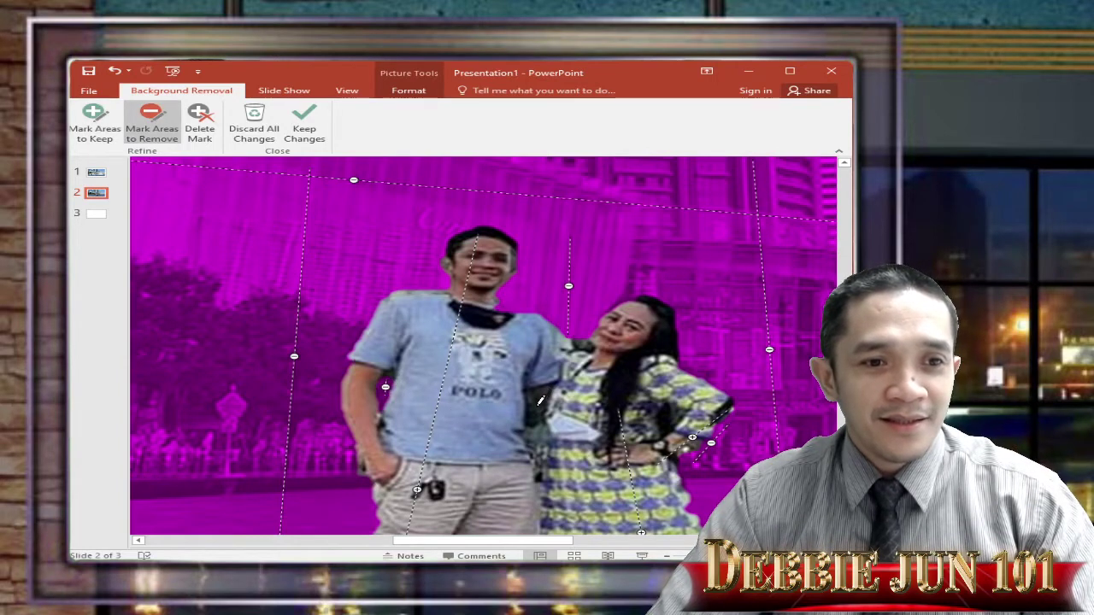
left_click(673, 416)
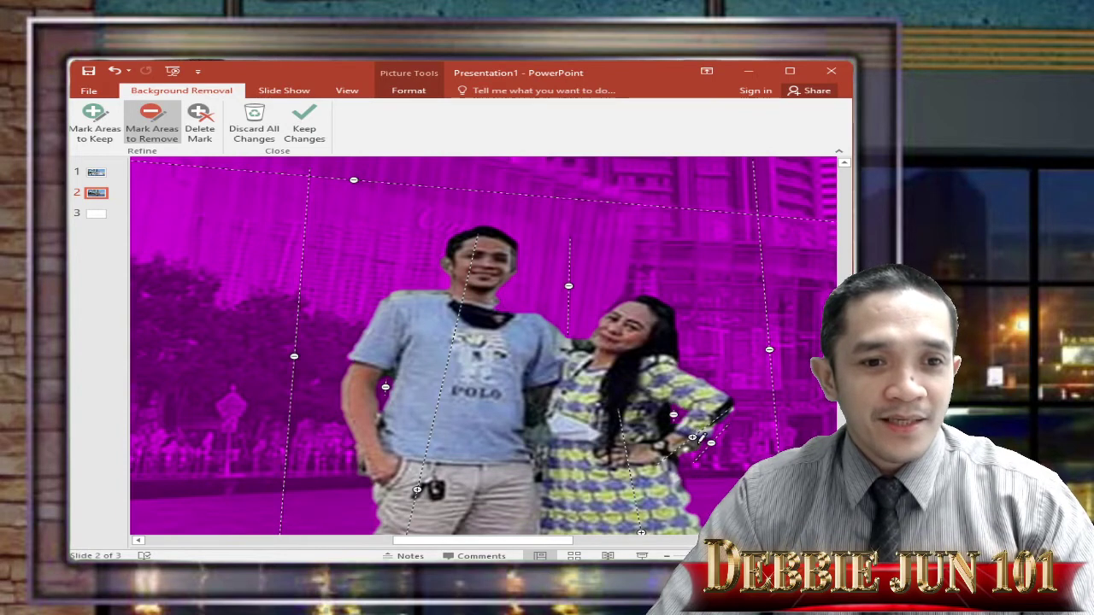
left_click(692, 448)
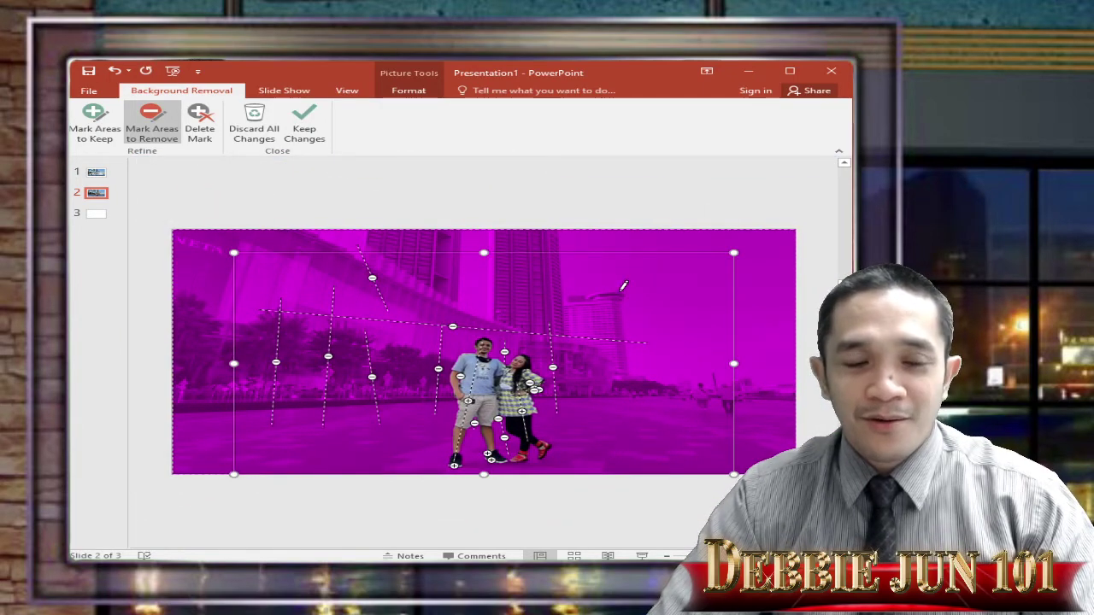
Finish the background removal, then duplicate the cut-out couple and move the copy up
left_click(601, 508)
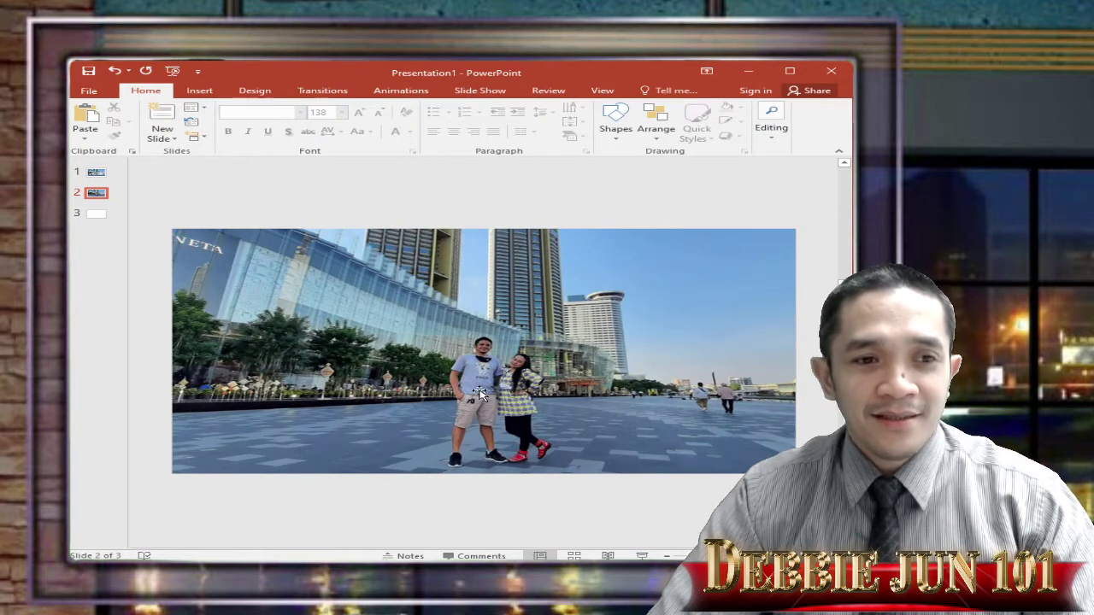
left_click_drag(572, 267, 427, 309)
left_click_drag(385, 434, 469, 342)
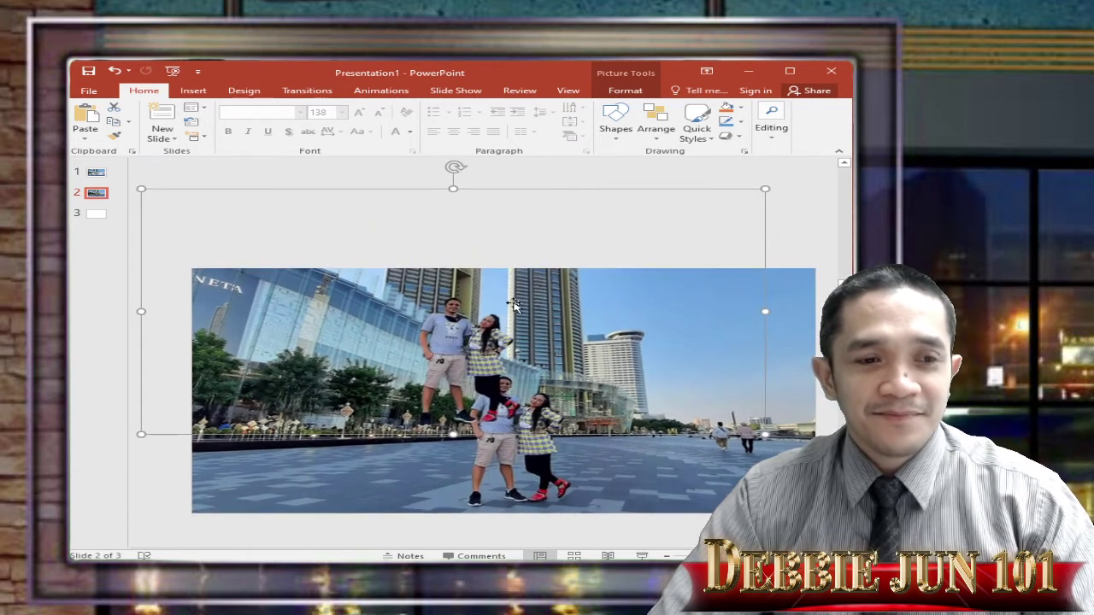
Crop the duplicate's right, top and left edges and place a copy right of the original couple
right_click(465, 329)
left_click(518, 299)
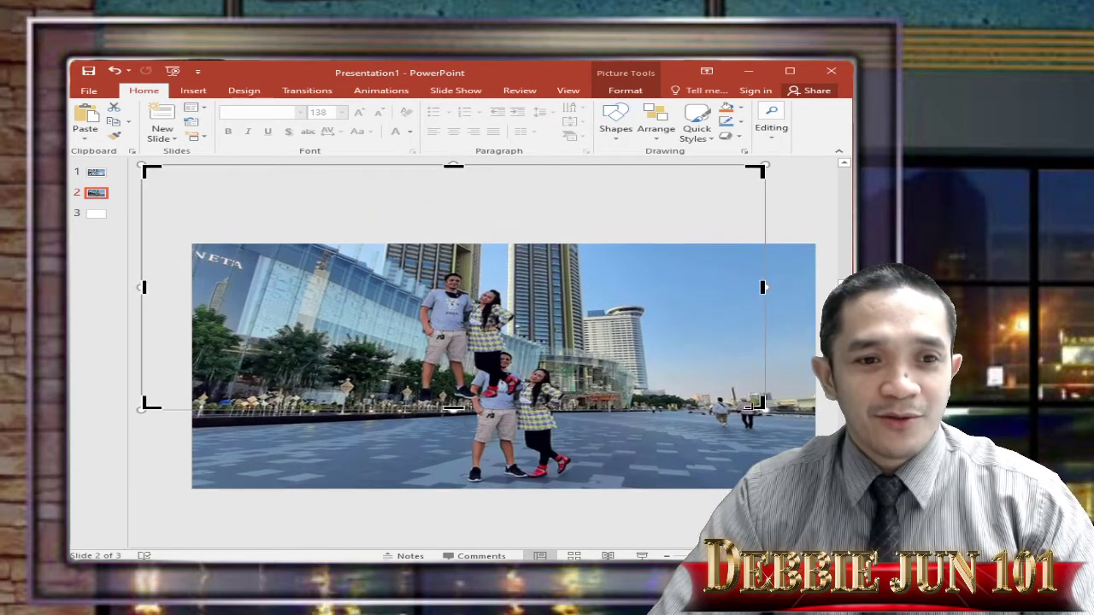
left_click_drag(757, 403, 566, 403)
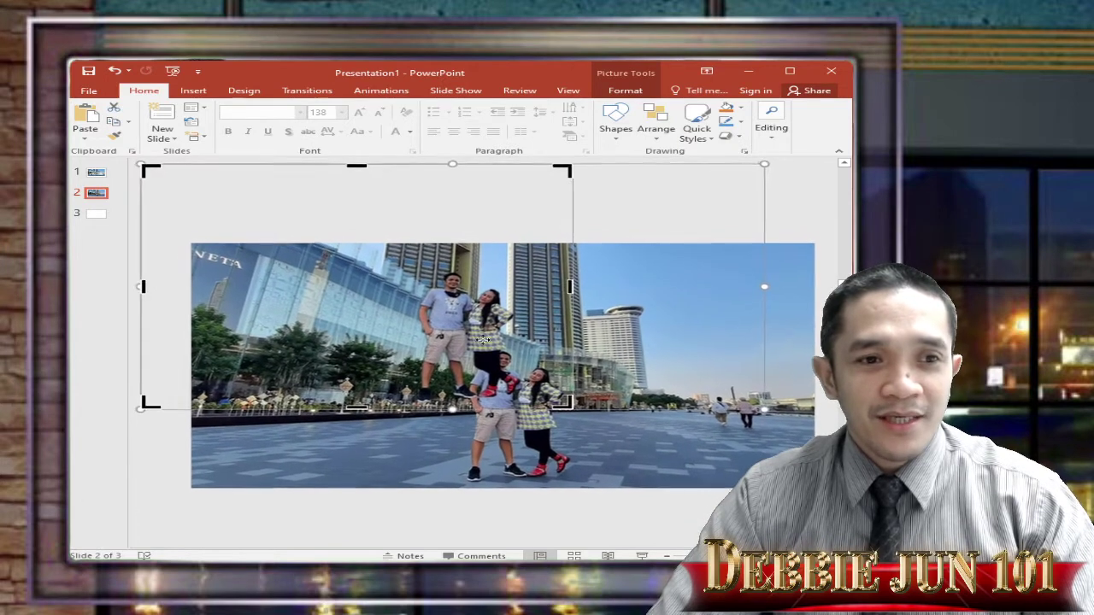
left_click_drag(150, 169, 385, 255)
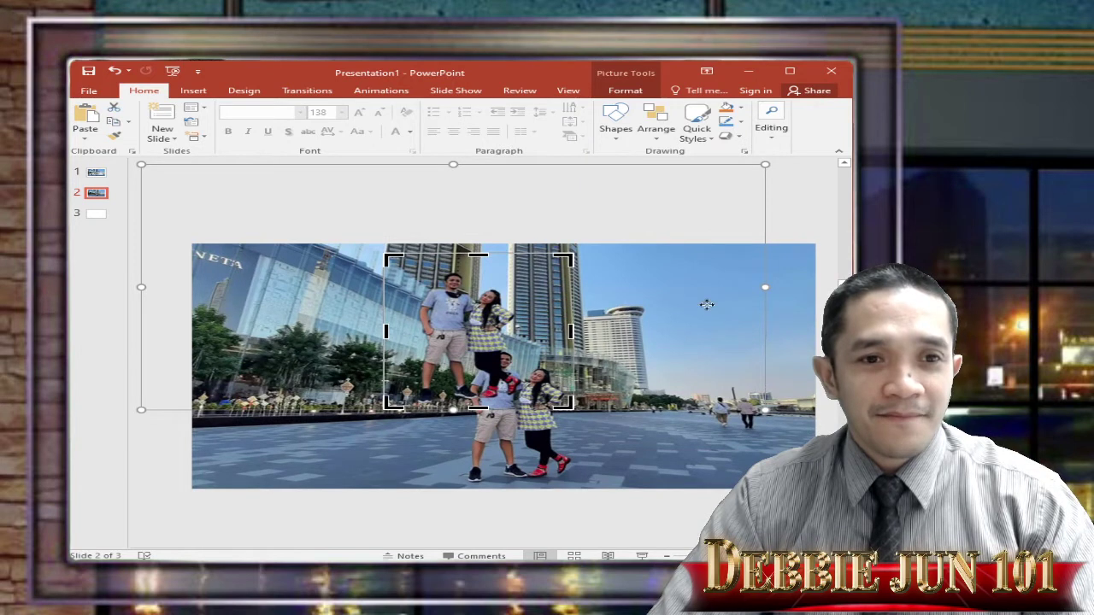
left_click(795, 224)
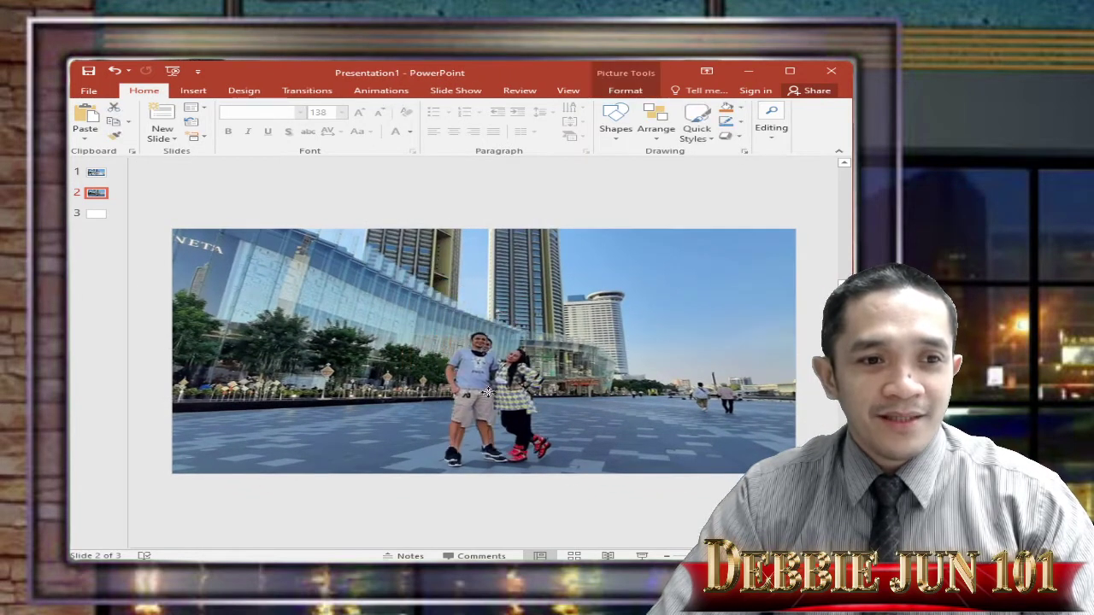
left_click_drag(484, 395, 609, 408)
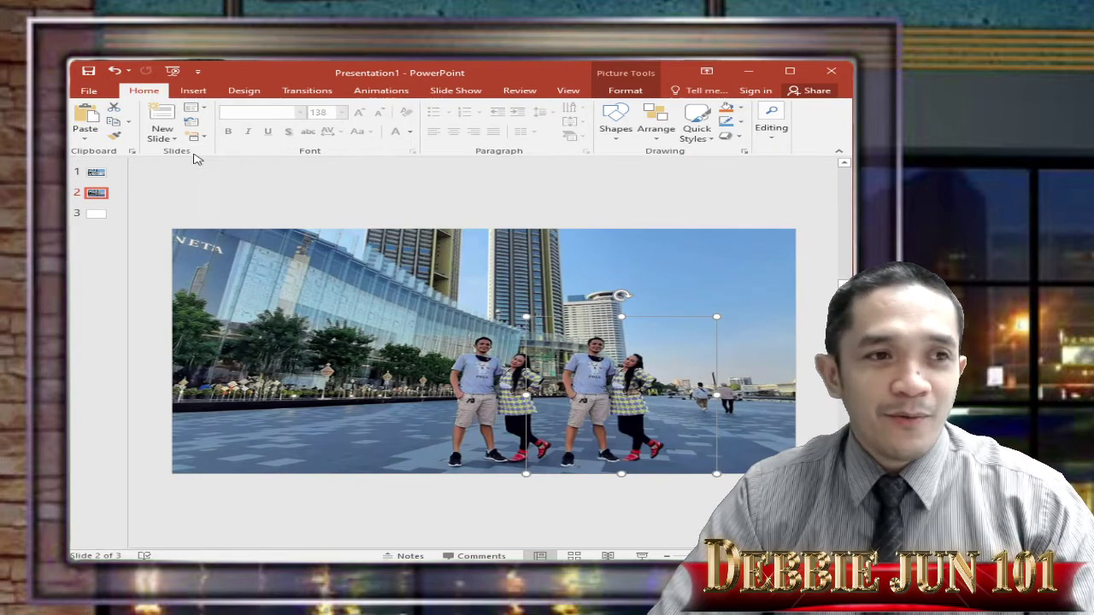
left_click(194, 92)
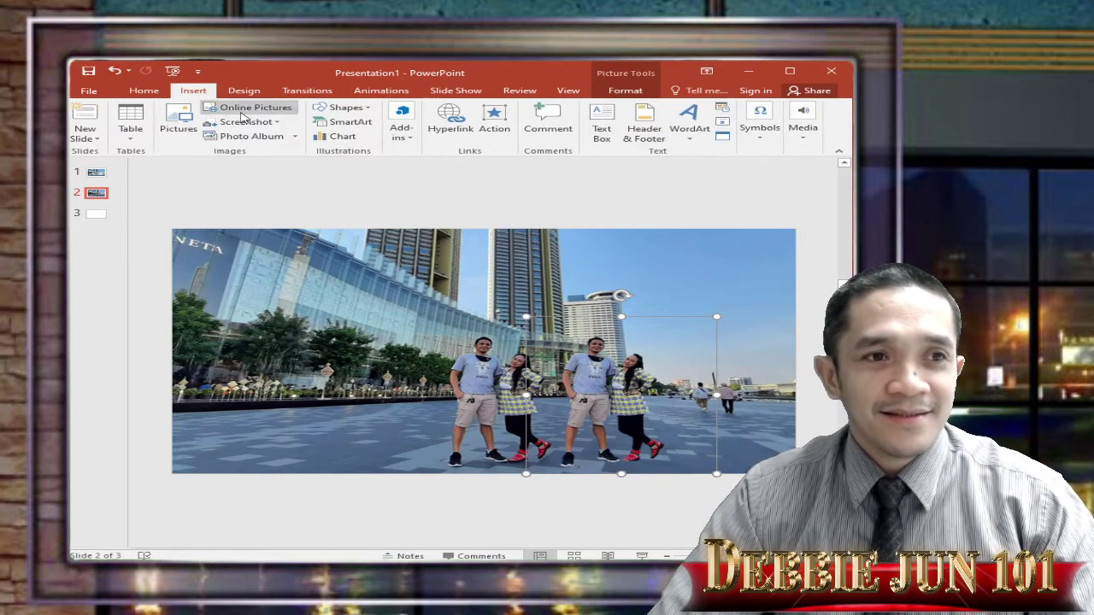
Add a text box on the pavement reading THAILAND in Arial Black
left_click(365, 109)
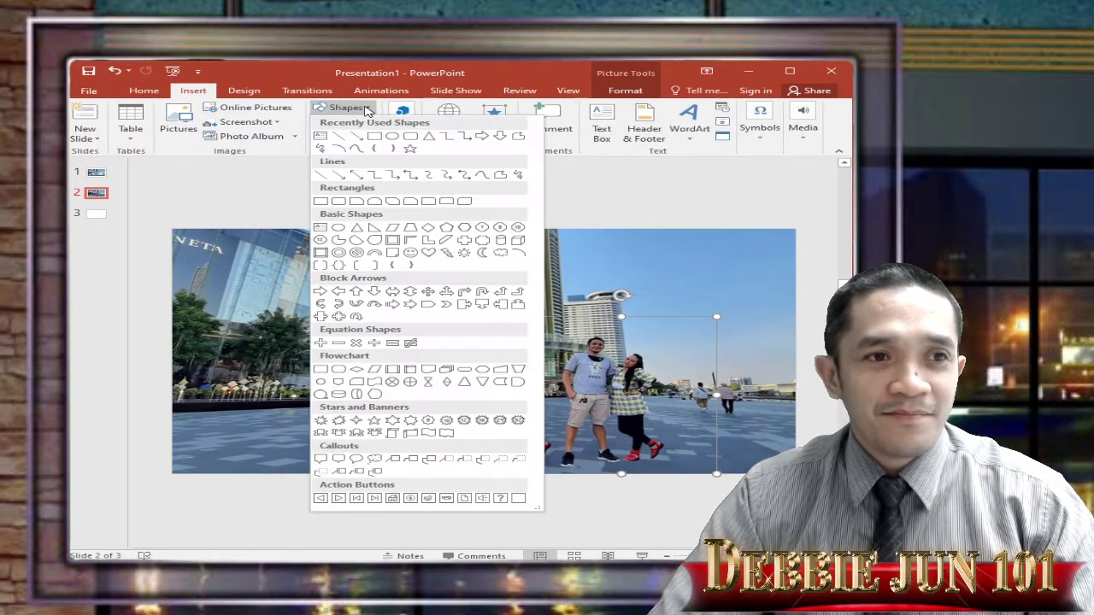
left_click(321, 138)
left_click(335, 408)
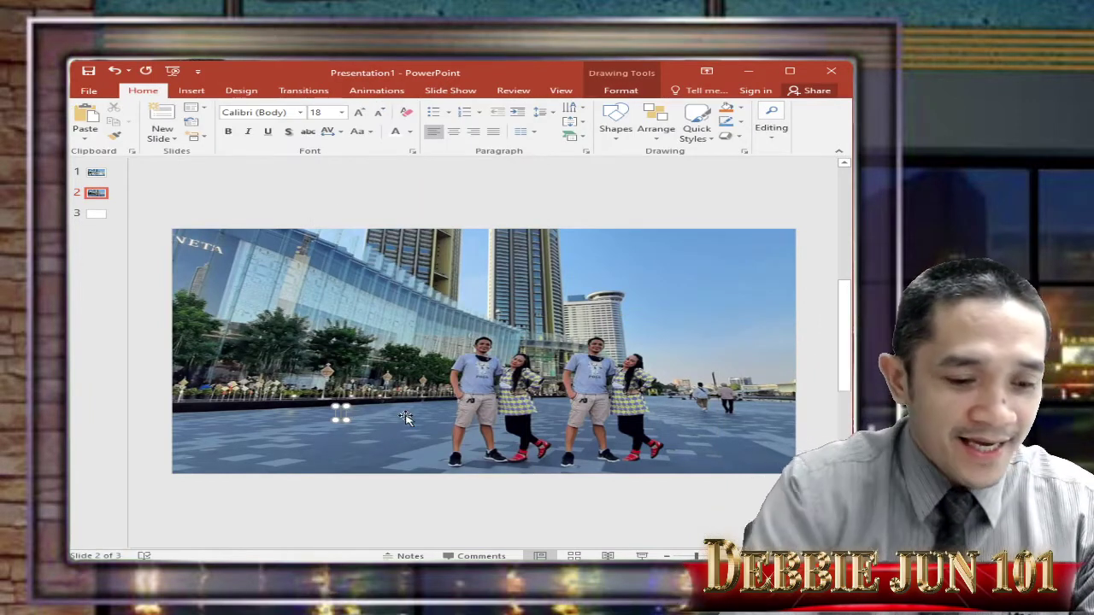
left_click(300, 112)
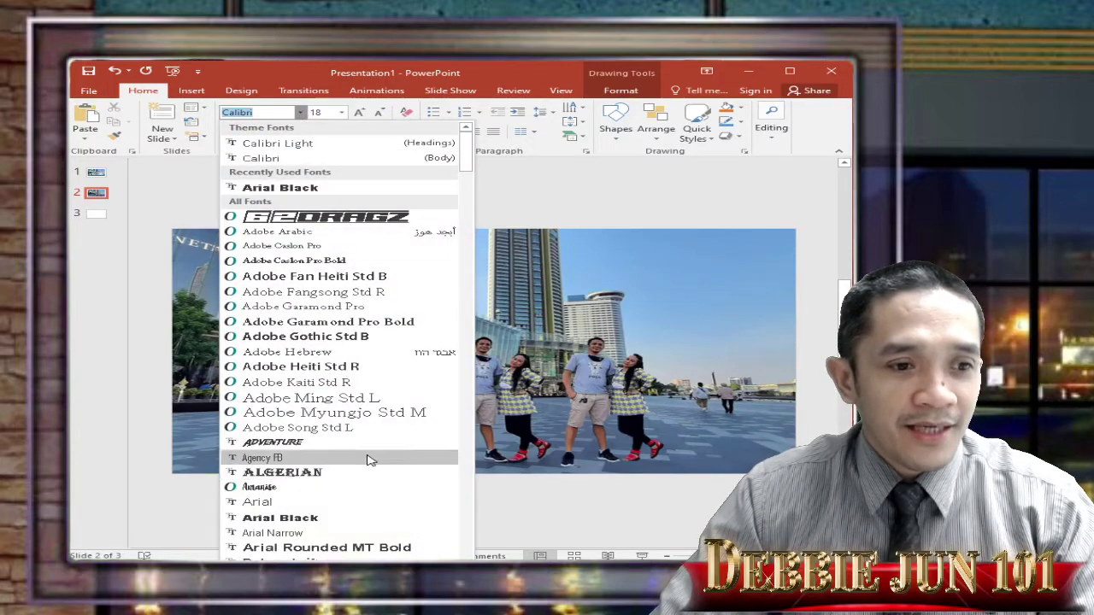
left_click(335, 519)
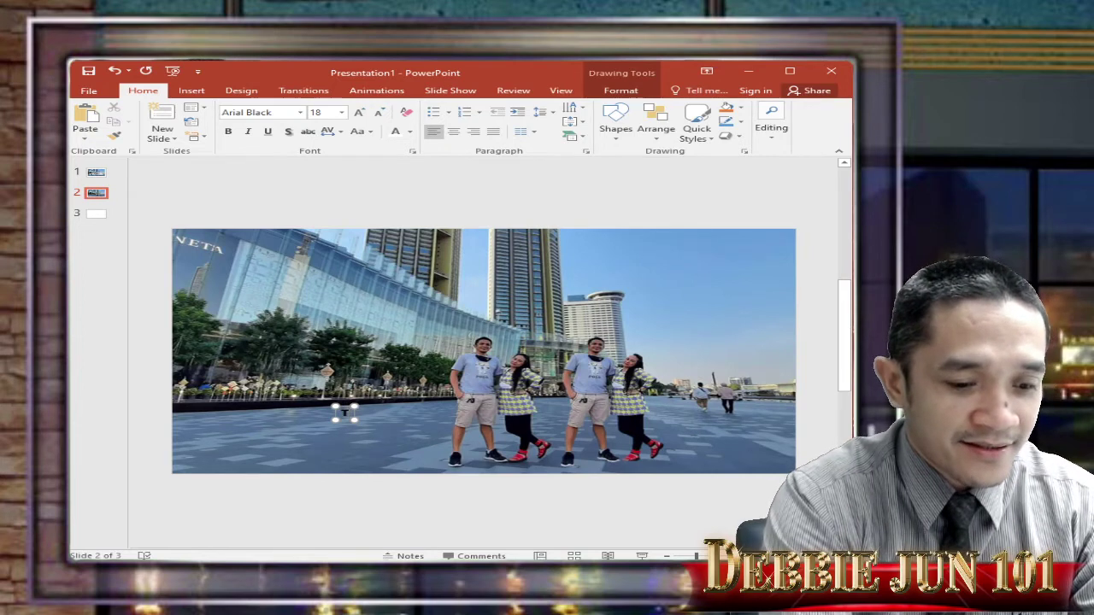
type("THAILAND")
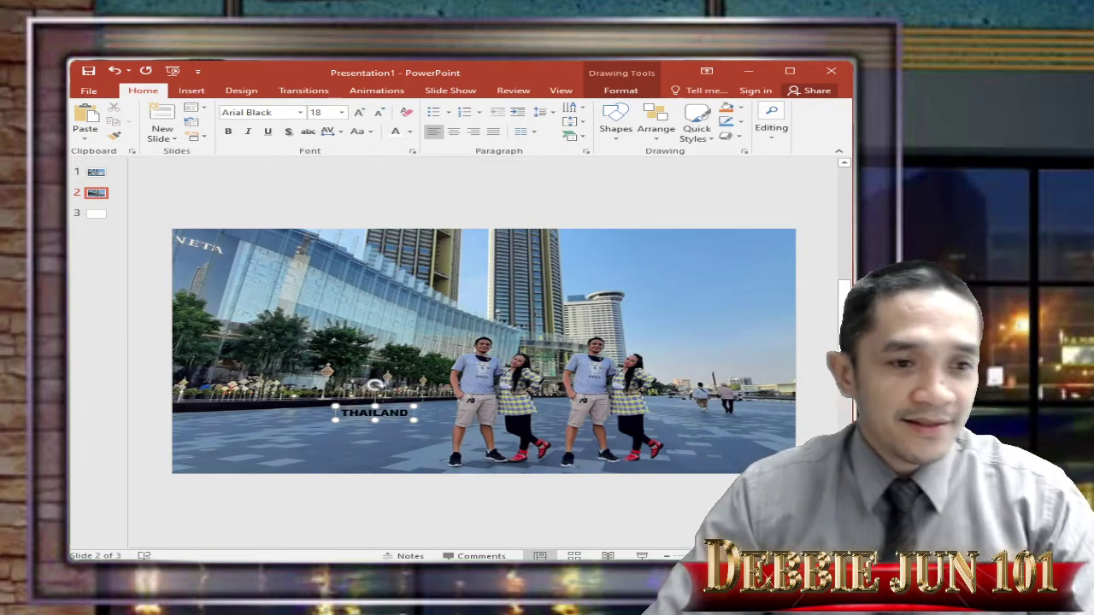
Enlarge THAILAND to font size 150 and shift it left across the photo
left_click(359, 114)
left_click(359, 114)
left_click(359, 114)
left_click(359, 114)
left_click(359, 114)
left_click(359, 114)
left_click(358, 114)
left_click(379, 113)
left_click(379, 113)
left_click(359, 114)
left_click(359, 114)
left_click(359, 114)
left_click(359, 114)
left_click(358, 114)
left_click(359, 114)
left_click(359, 113)
left_click(358, 114)
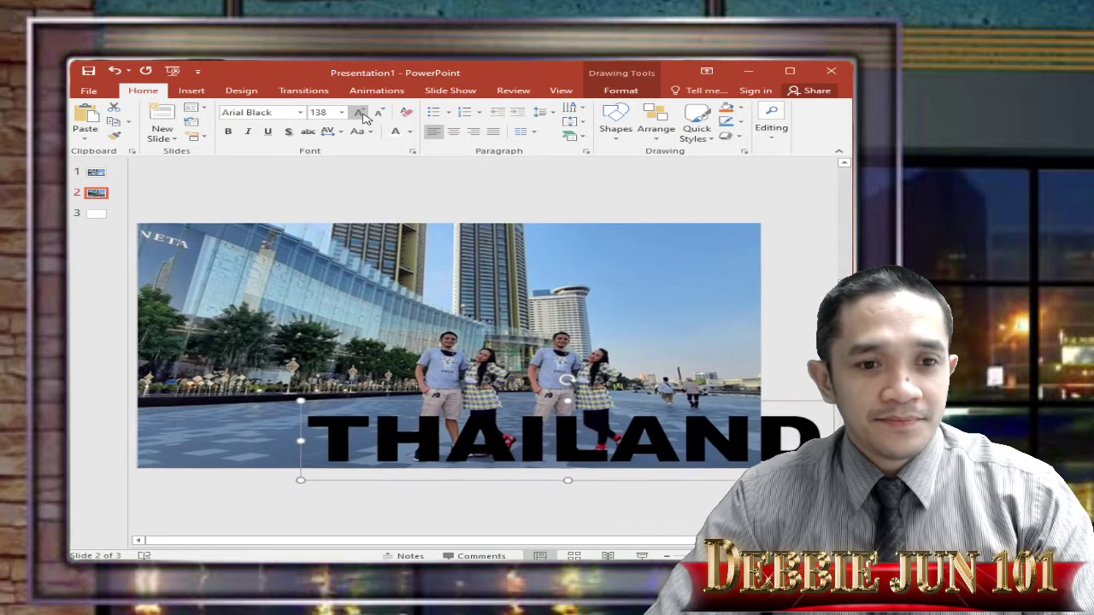
left_click_drag(641, 403, 583, 365)
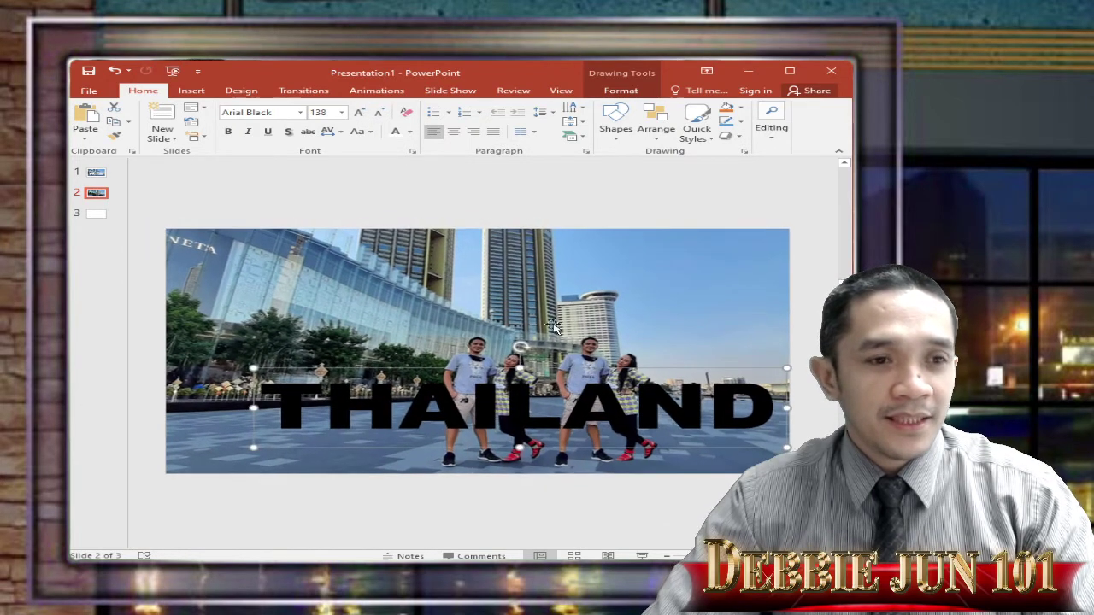
left_click(359, 114)
left_click(359, 113)
left_click_drag(639, 366, 568, 361)
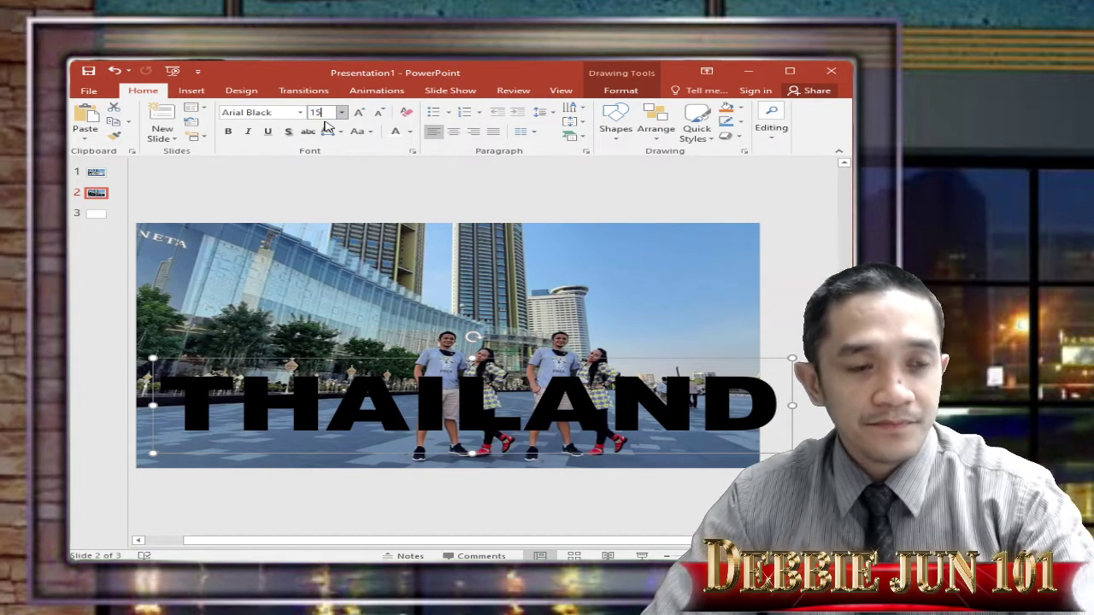
key("Return")
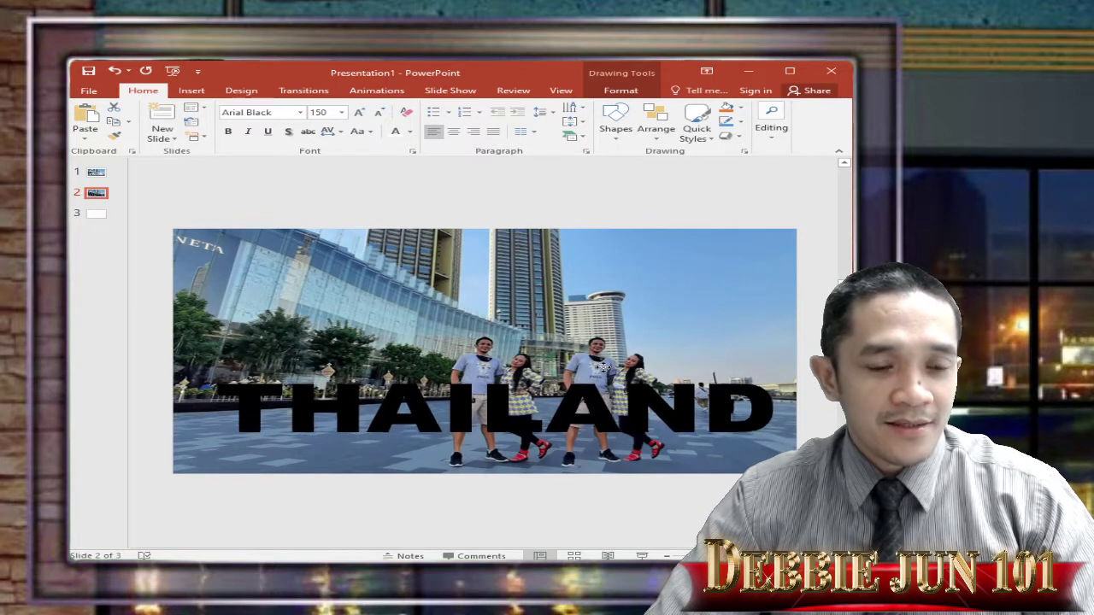
Make THAILAND white, bring the couple in front of it, and move them toward the word's centre
left_click(600, 367)
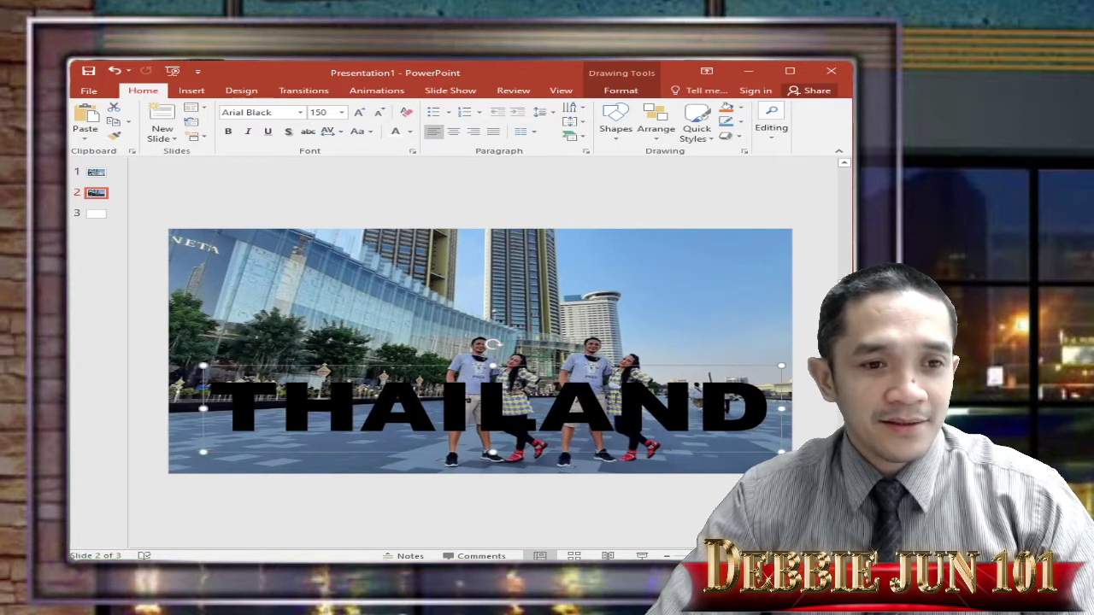
left_click(398, 135)
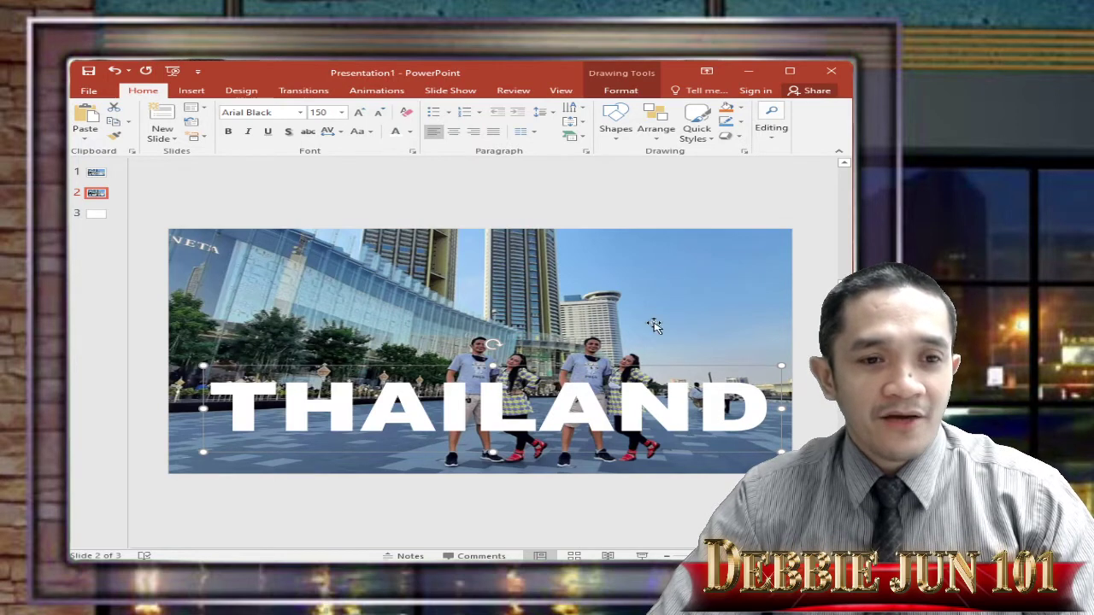
left_click(601, 350)
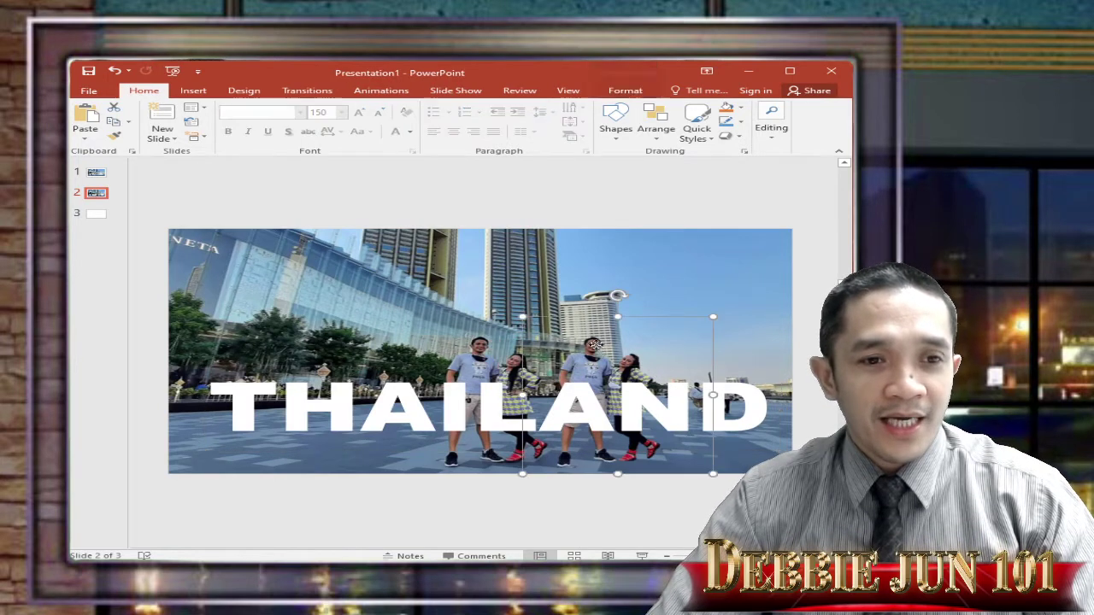
right_click(603, 350)
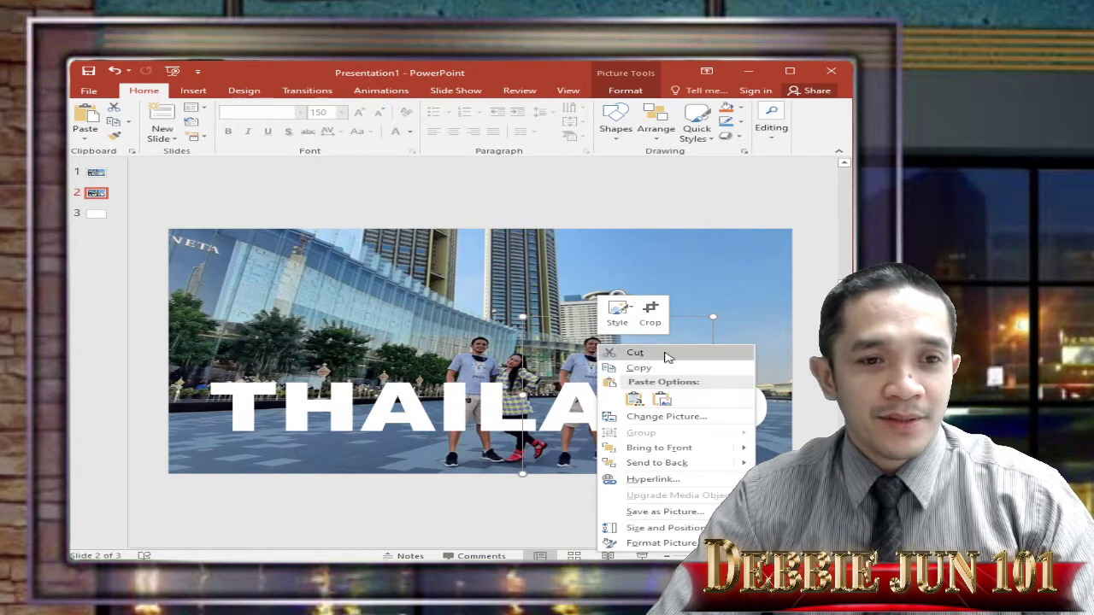
left_click(677, 452)
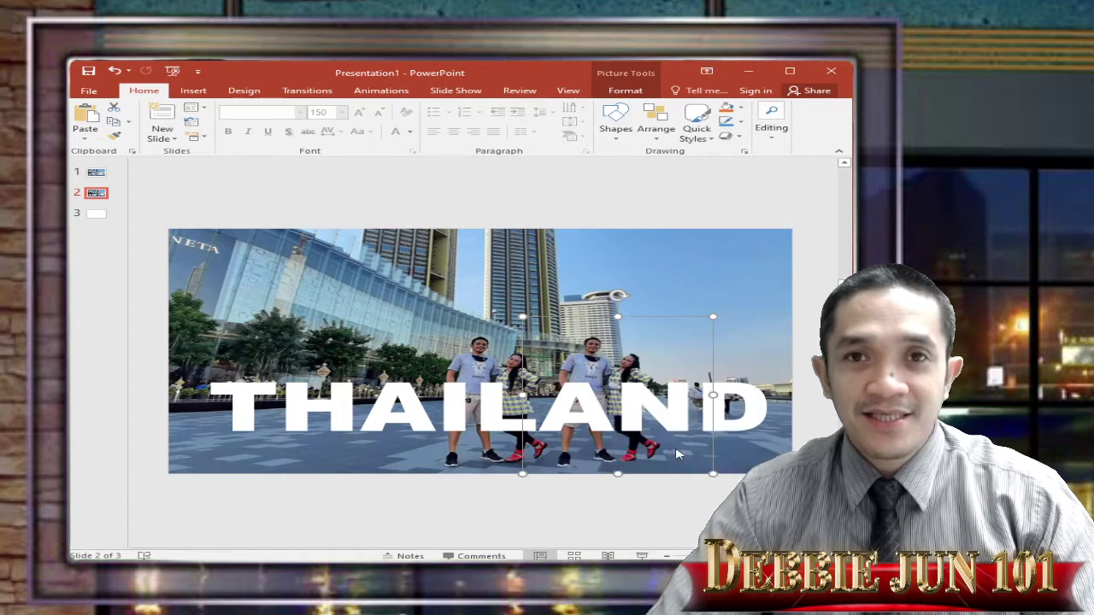
left_click_drag(593, 364, 495, 379)
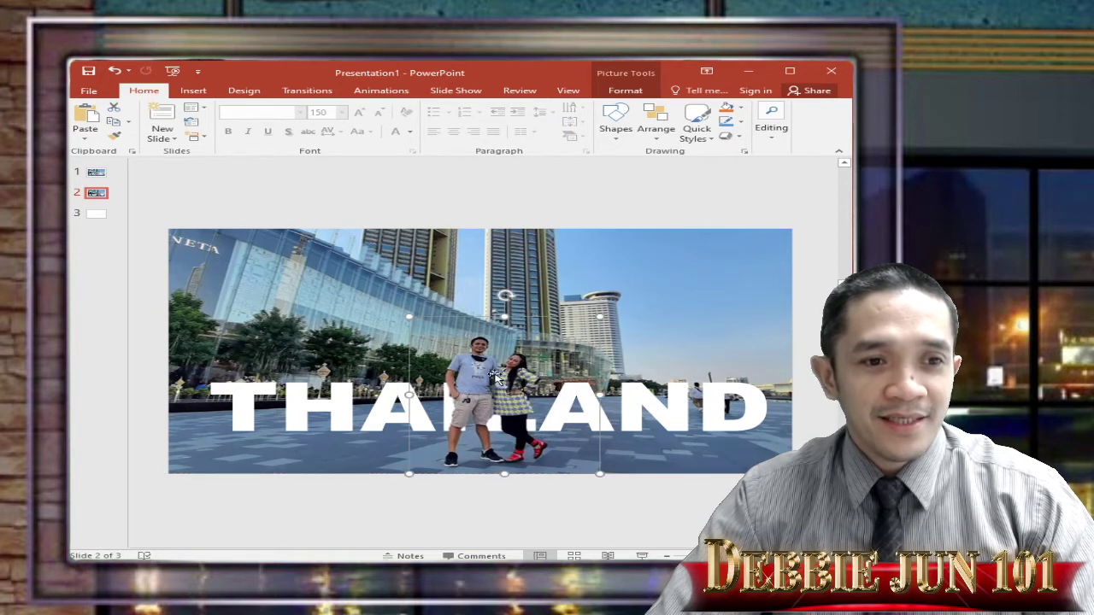
Reposition the upper THAILAND copy and replace its text with LAND at size 80
left_click(740, 425)
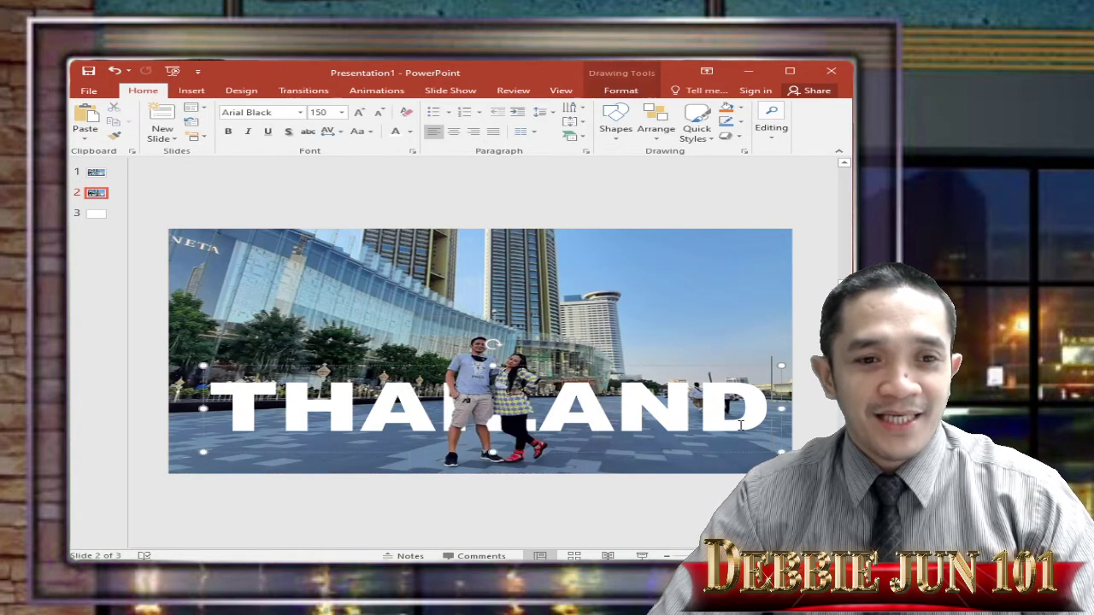
left_click_drag(717, 365, 664, 274)
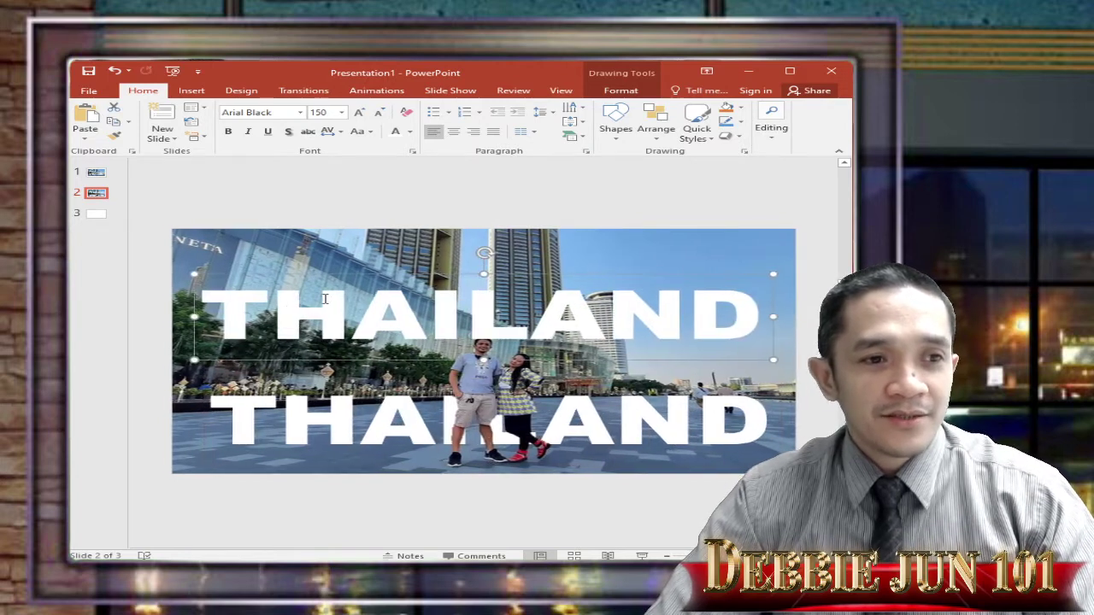
left_click_drag(207, 296, 751, 319)
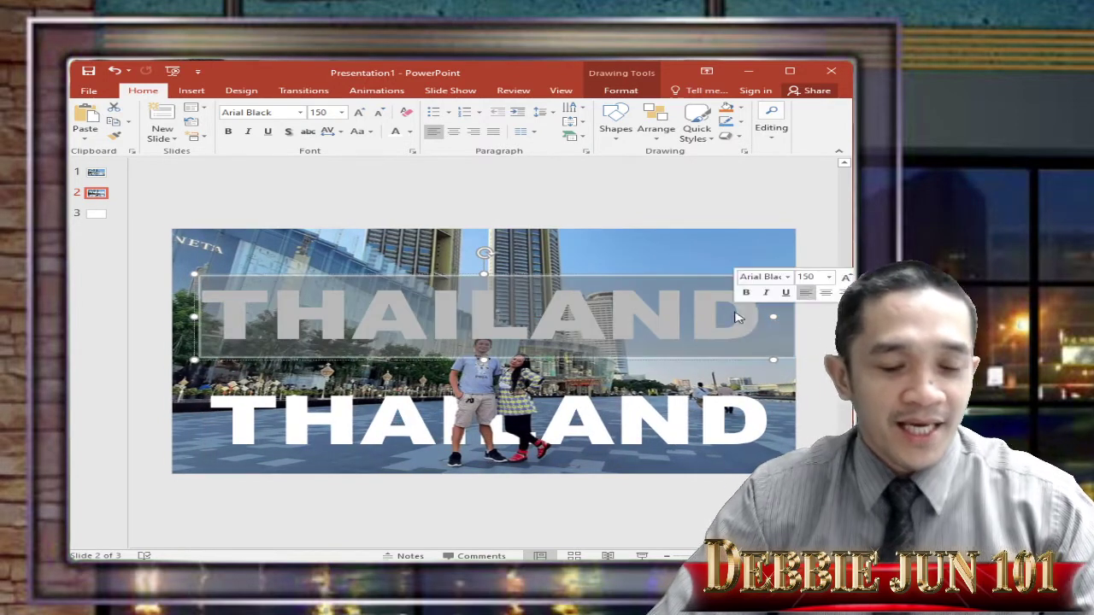
type("LAND")
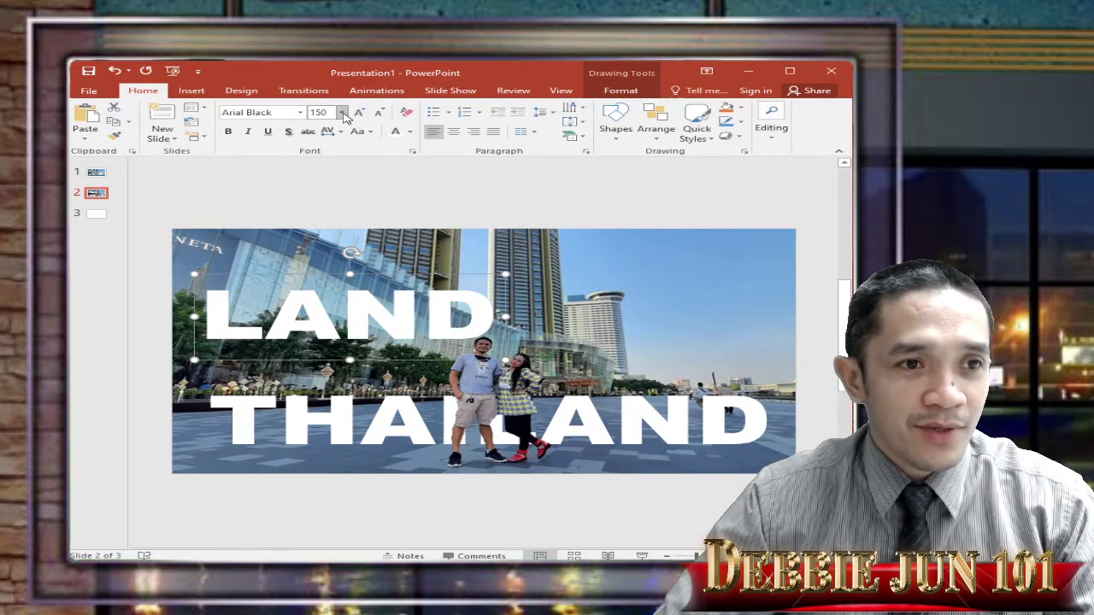
left_click(342, 112)
left_click(335, 376)
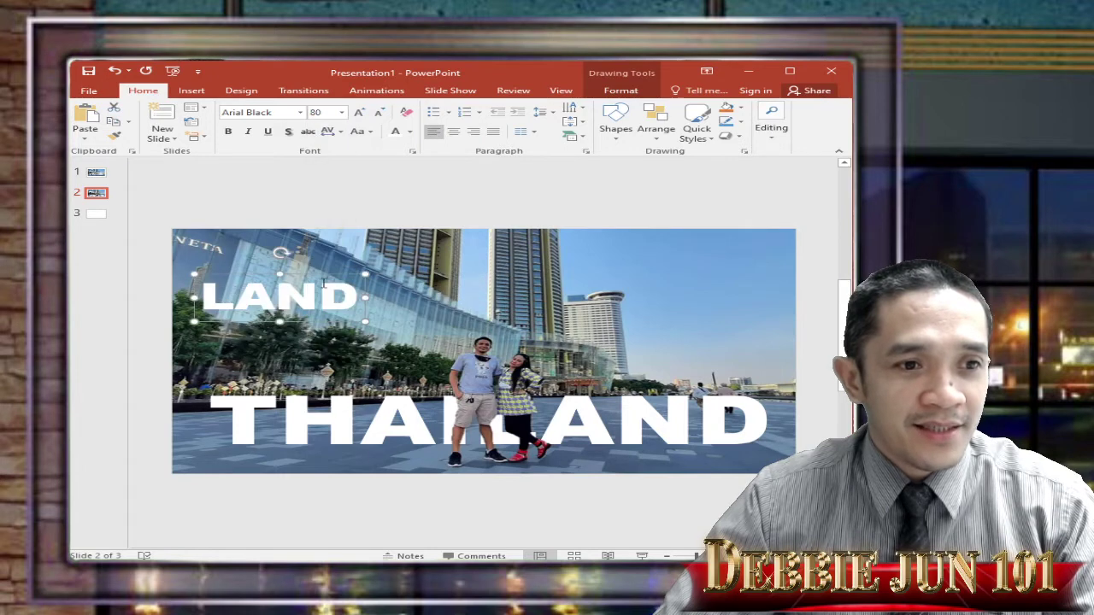
Add 'OF SMILE' after LAND, fixing the S to uppercase, and centre the heading
type("O")
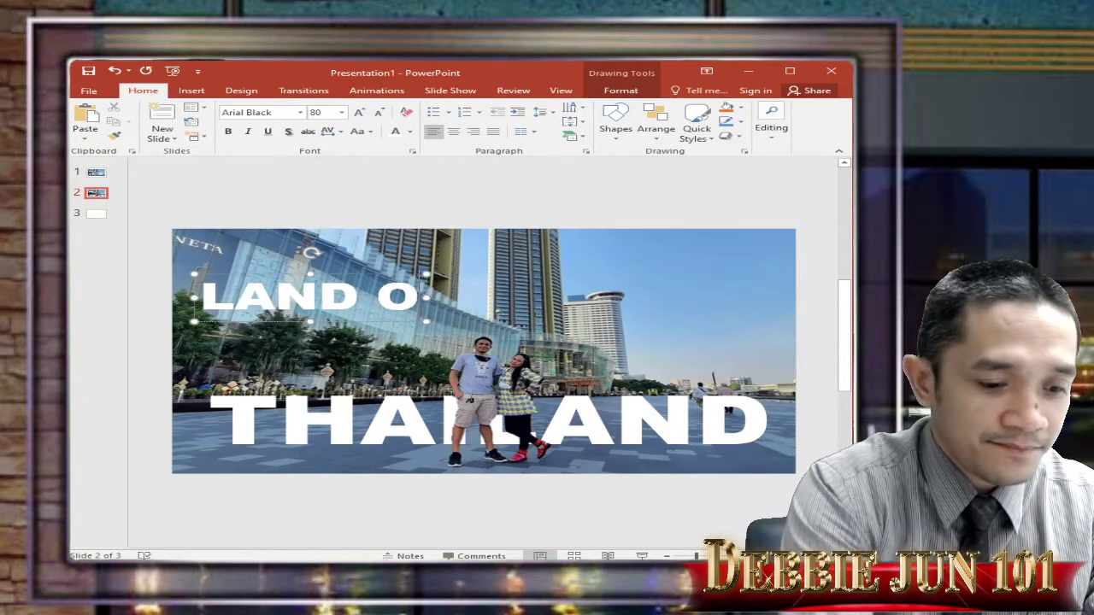
type("F sM")
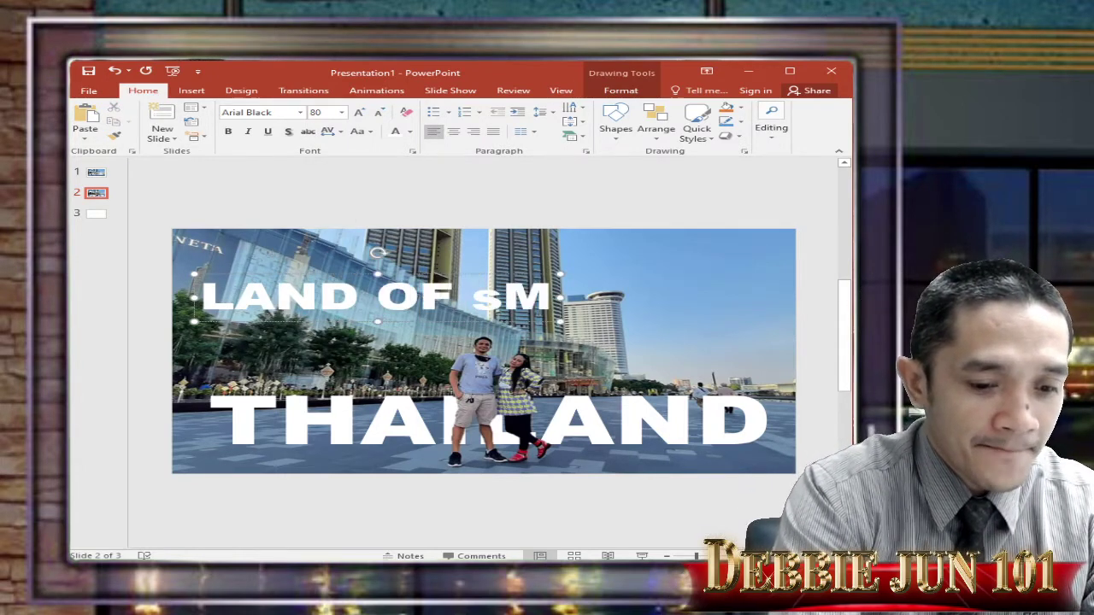
type("ILE")
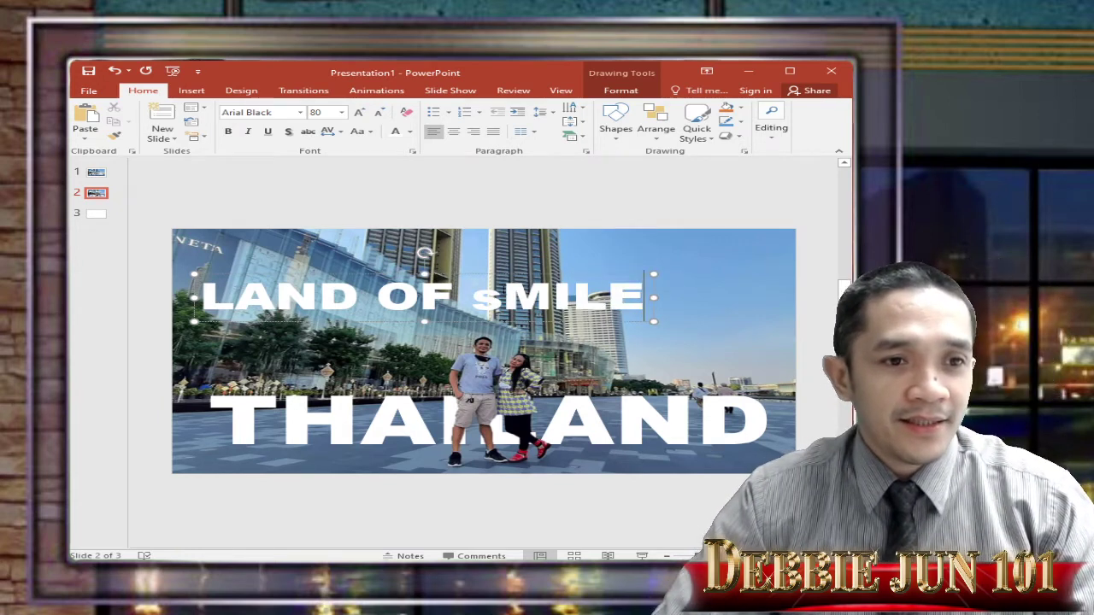
left_click(510, 292)
key("BackSpace")
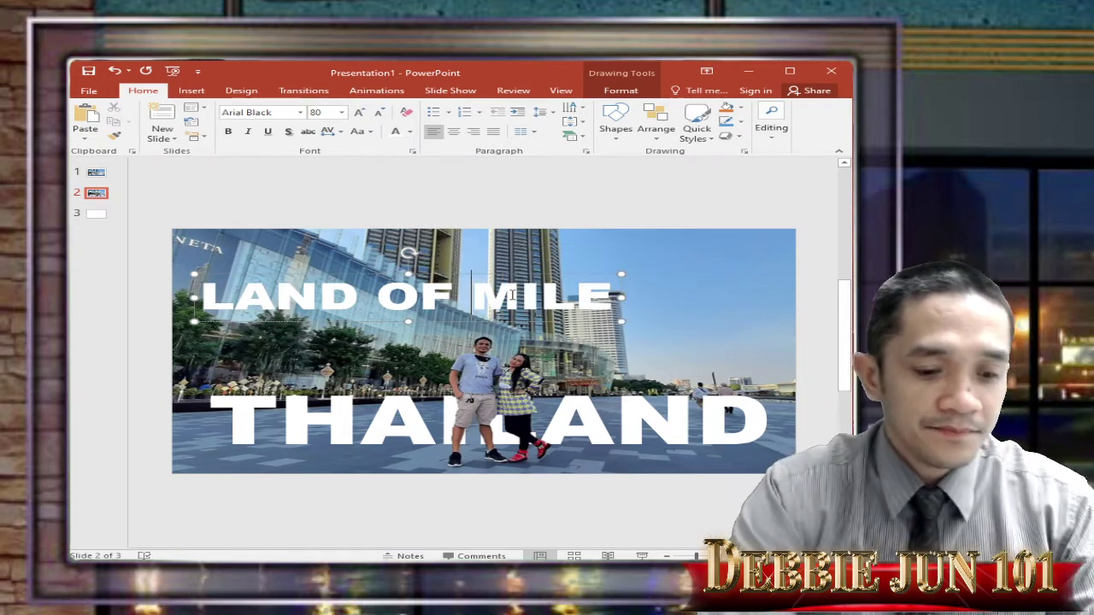
type("m")
key("BackSpace")
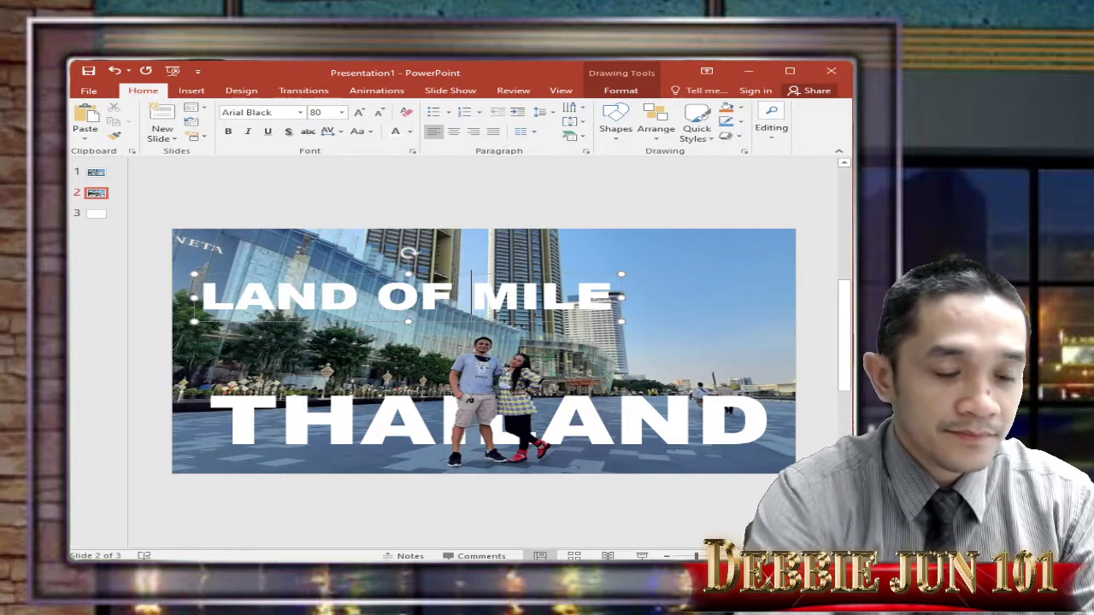
type("s")
key("BackSpace")
type("s")
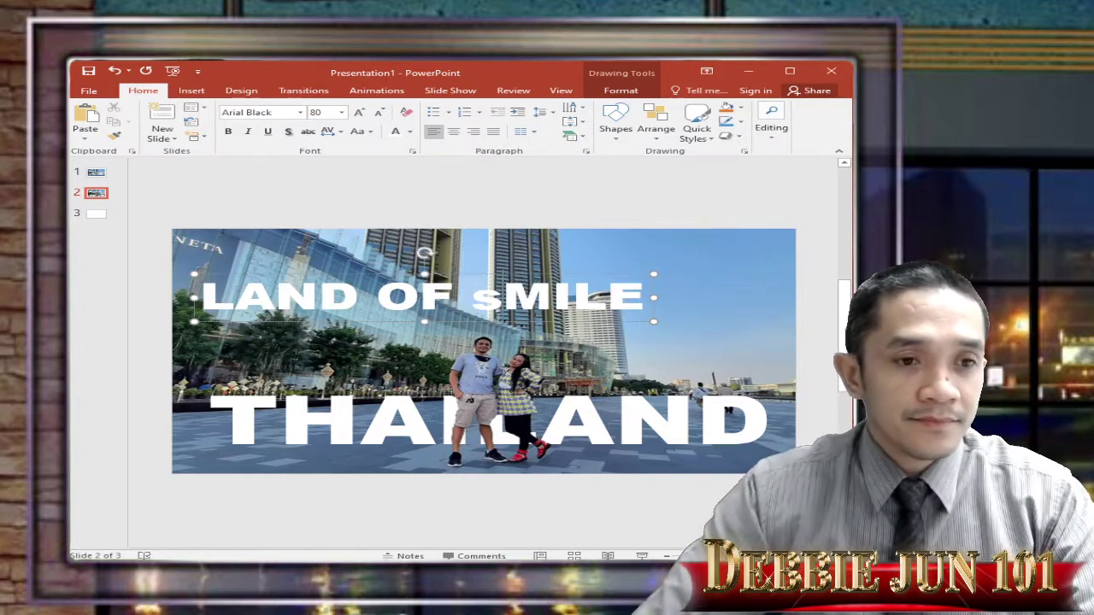
key("BackSpace")
type("S")
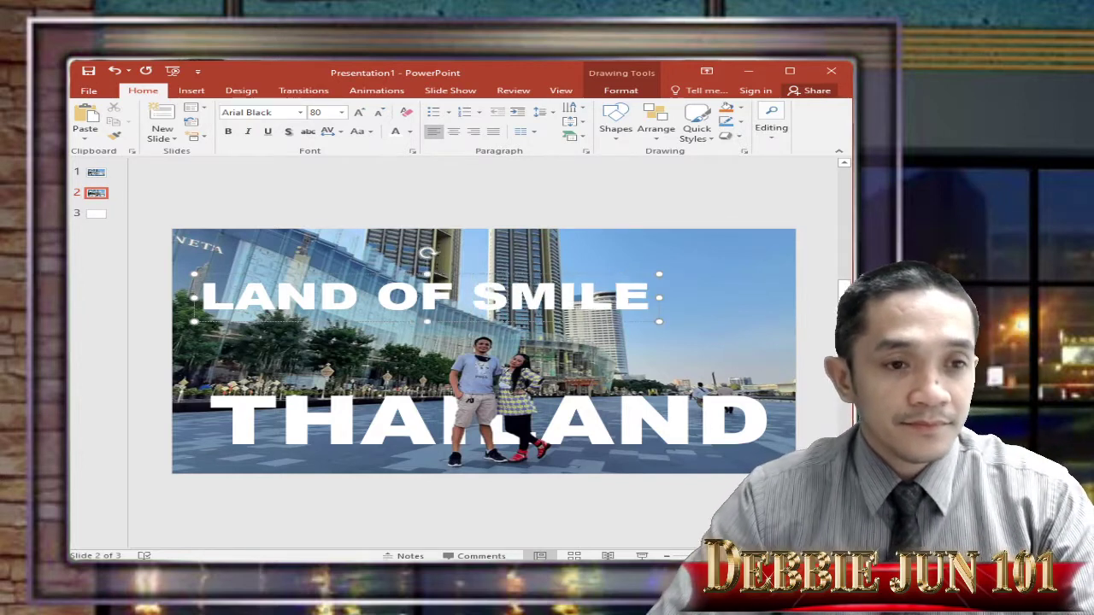
left_click_drag(535, 274, 600, 288)
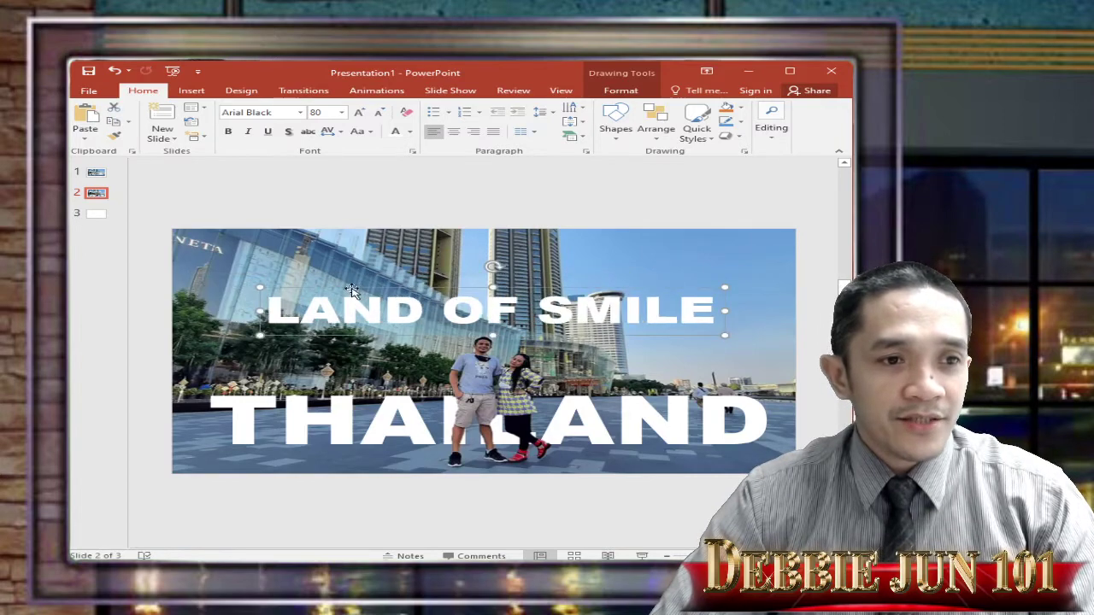
left_click(300, 113)
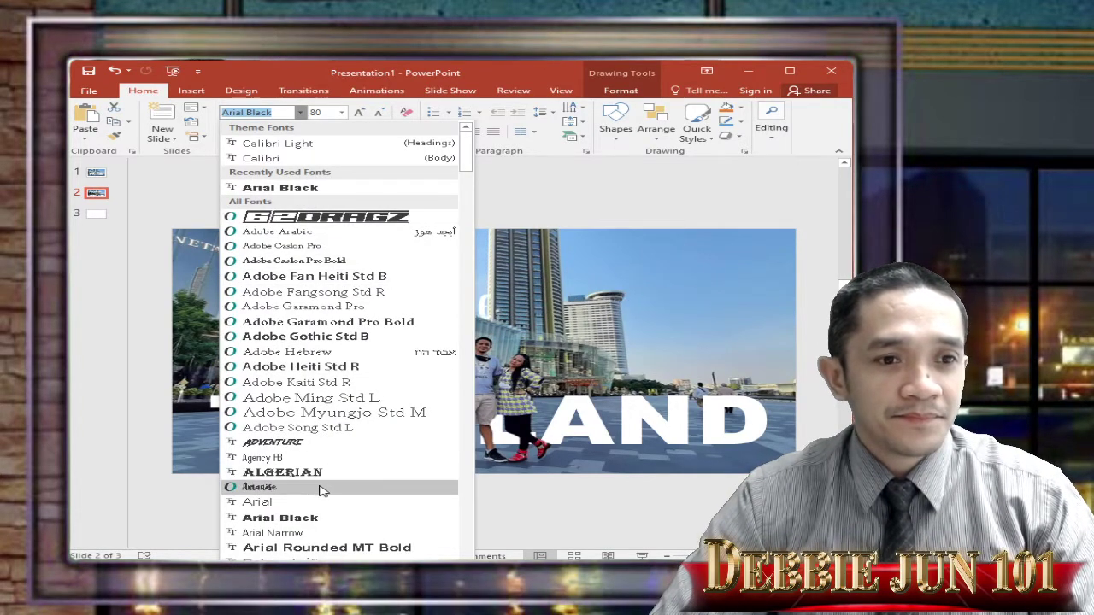
Apply the Muthiara script font to the heading and change it to lowercase
scroll(325, 487, "down", 20)
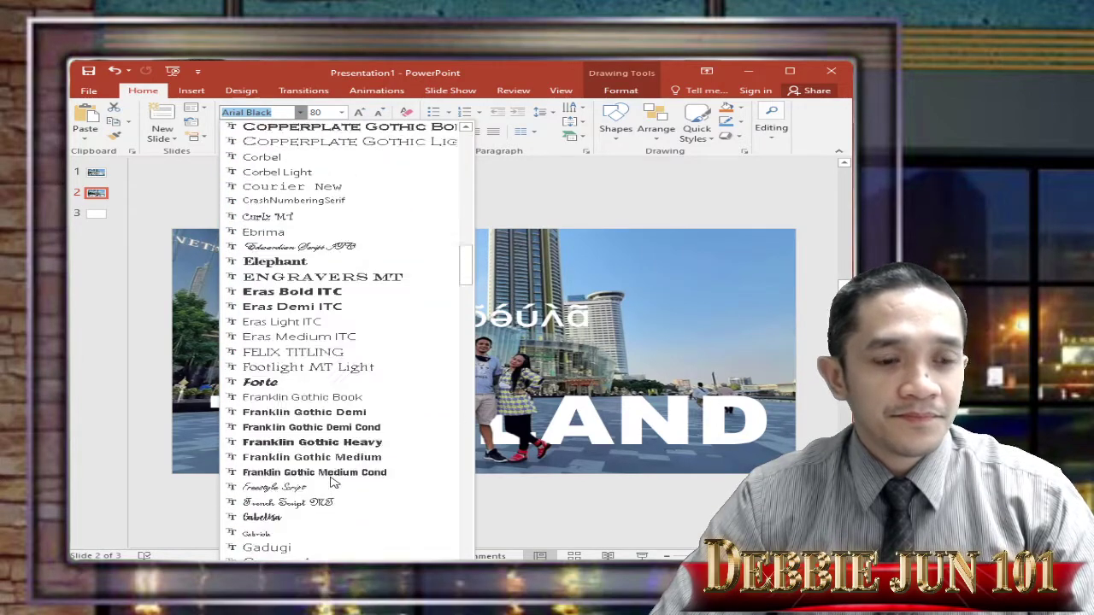
scroll(333, 483, "down", 15)
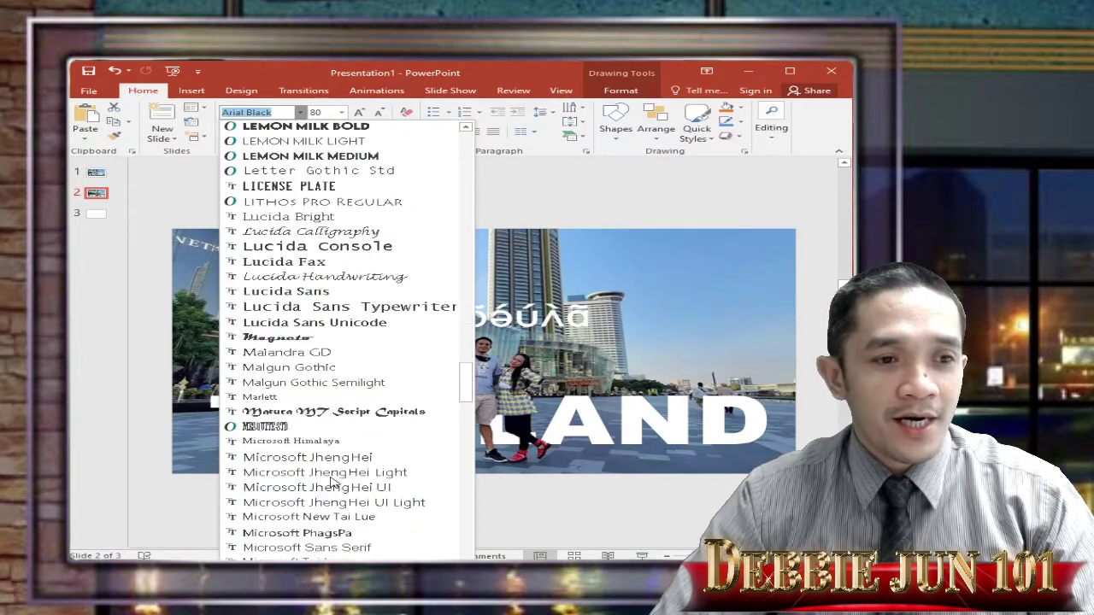
scroll(332, 483, "down", 6)
scroll(332, 483, "up", 5)
scroll(333, 484, "down", 13)
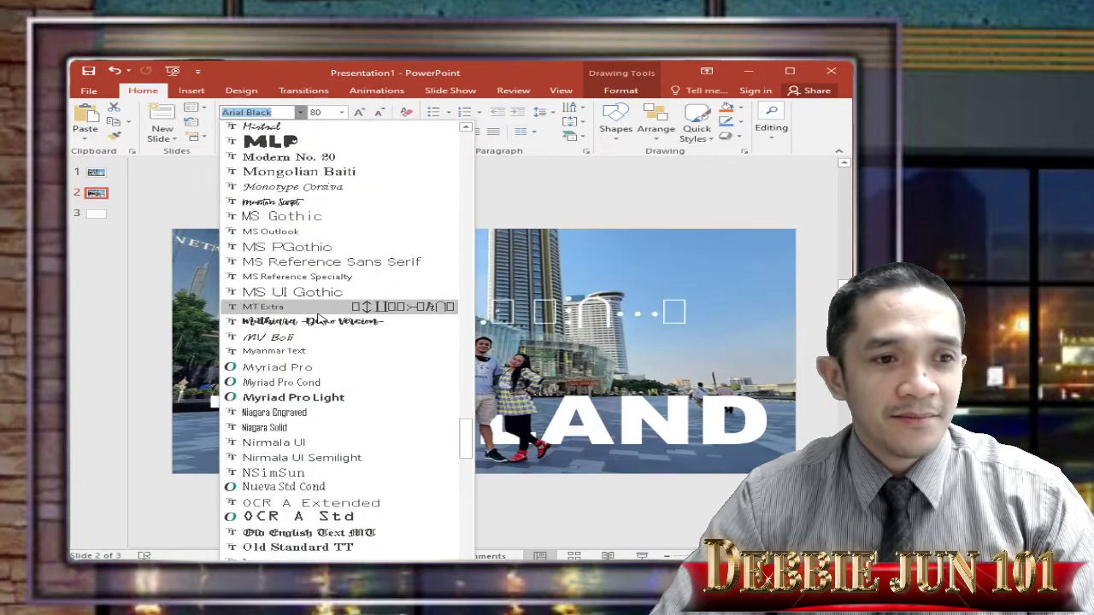
left_click(323, 321)
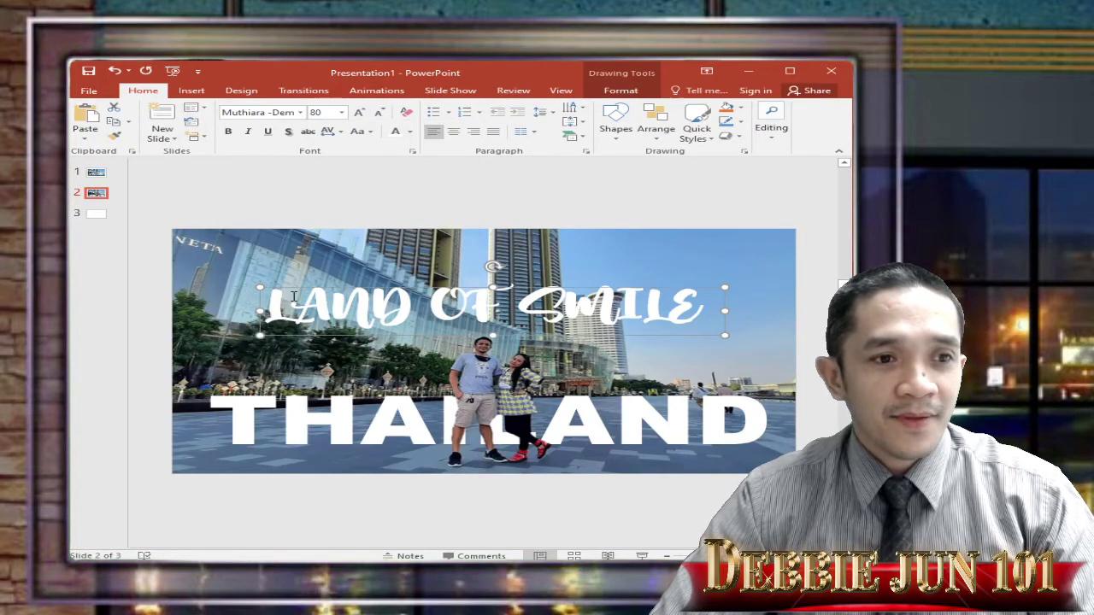
left_click(371, 134)
left_click(393, 165)
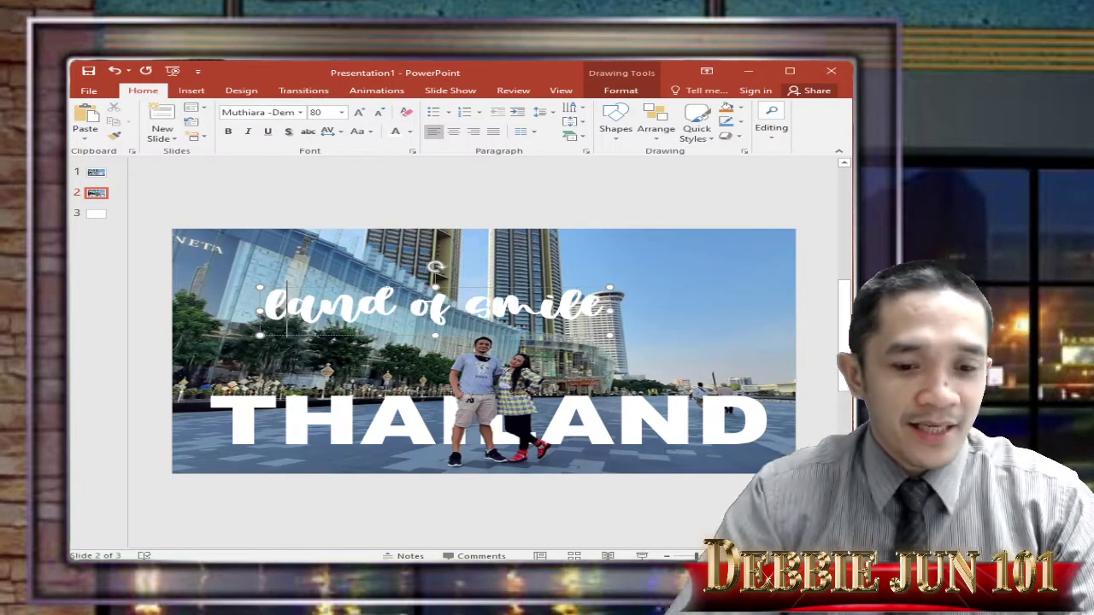
Capitalise the L and S to read 'Land of Smile' and place it just above THAILAND
key("BackSpace")
type("L")
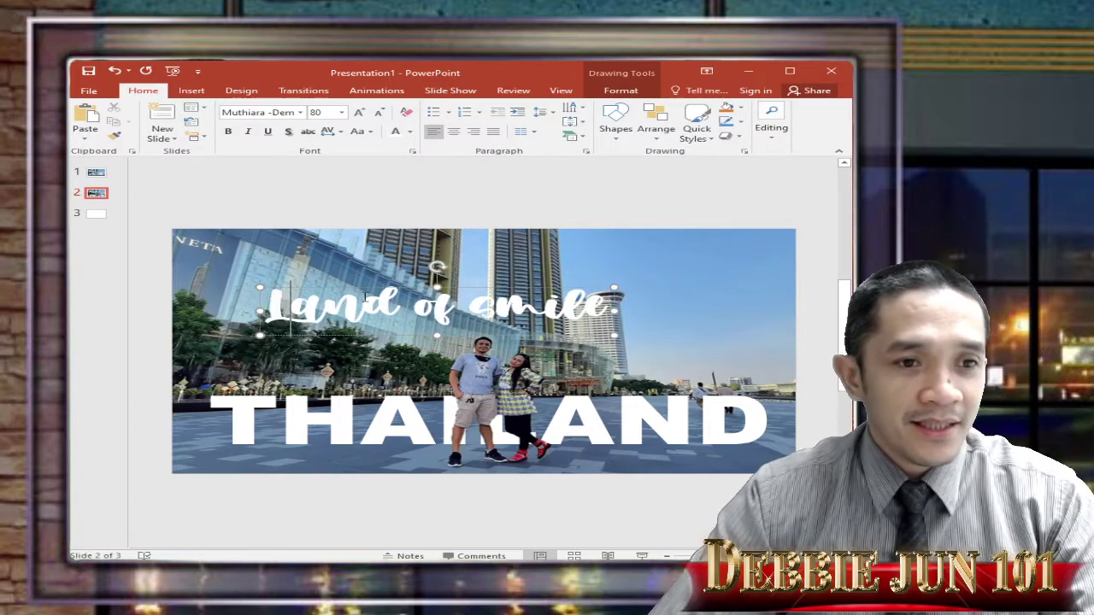
key("BackSpace")
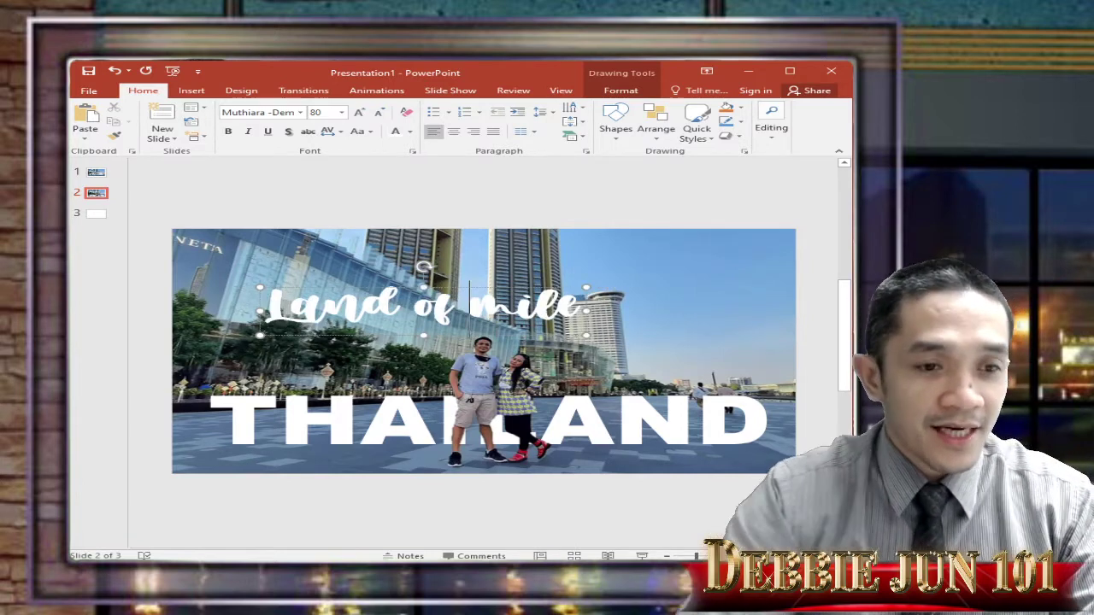
type("S")
left_click_drag(548, 292, 610, 355)
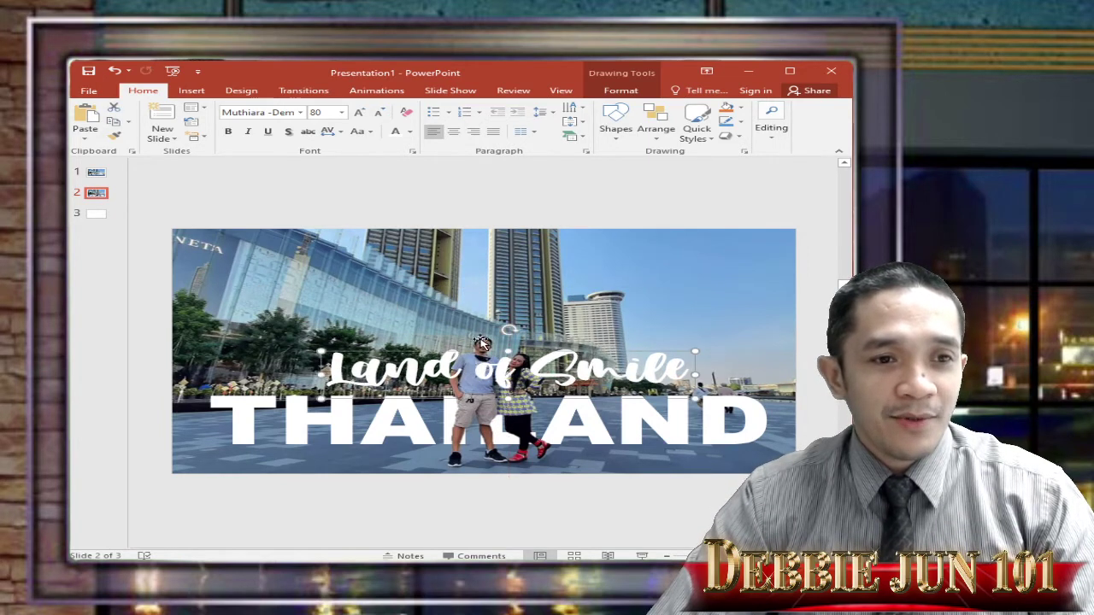
Bring the cut-out couple picture in front of the Land of Smile text
left_click(482, 342)
right_click(482, 343)
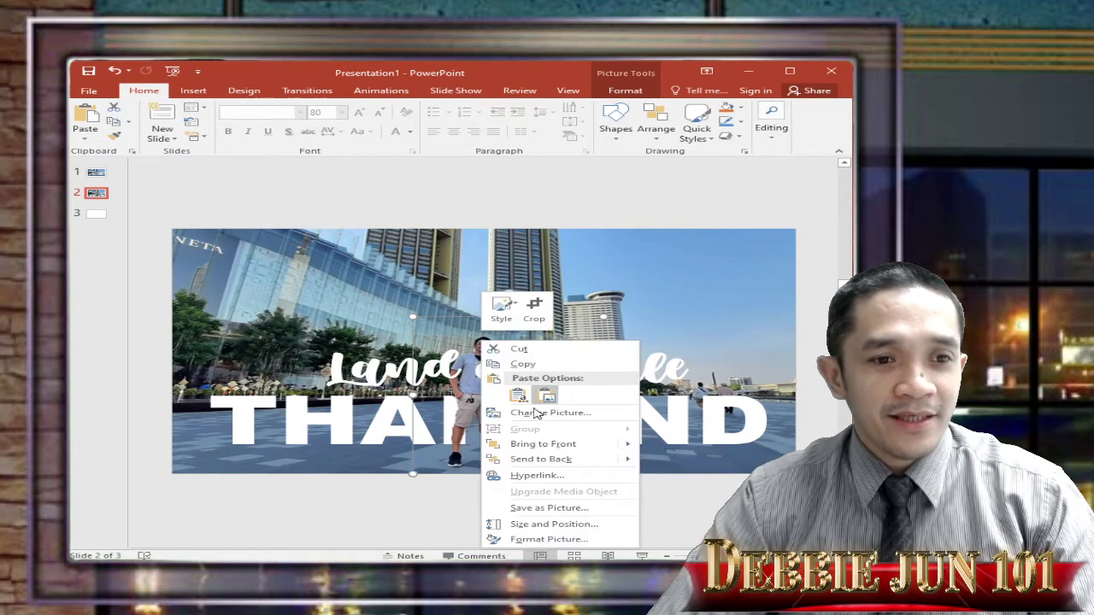
left_click(549, 446)
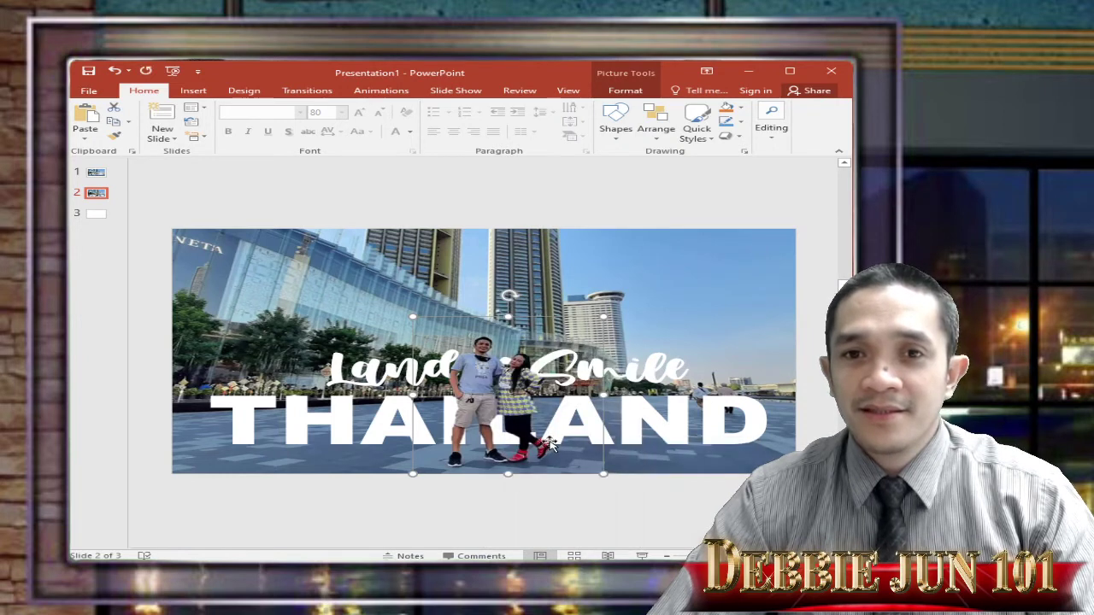
Enlarge Land of Smile to size 88 and nudge it up and slightly left
left_click(655, 368)
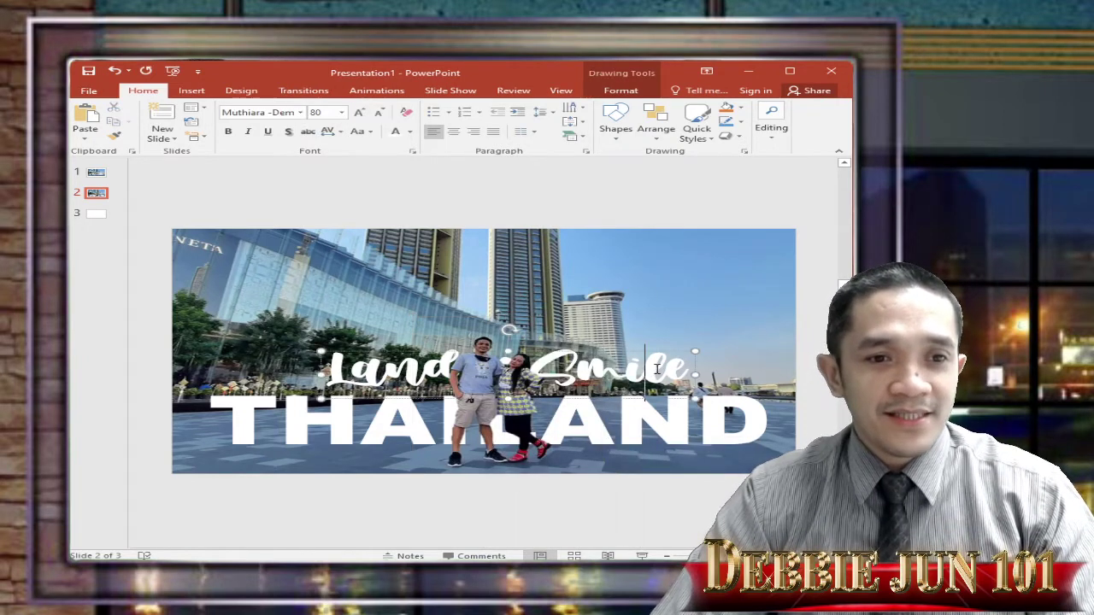
left_click_drag(666, 354, 669, 339)
left_click(360, 114)
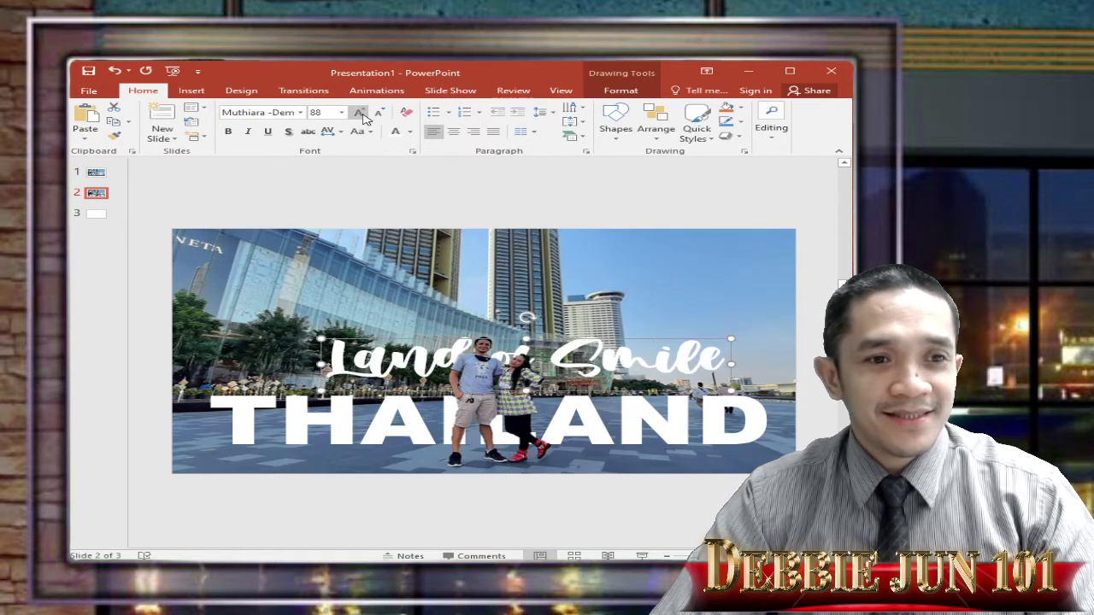
left_click_drag(643, 341, 621, 341)
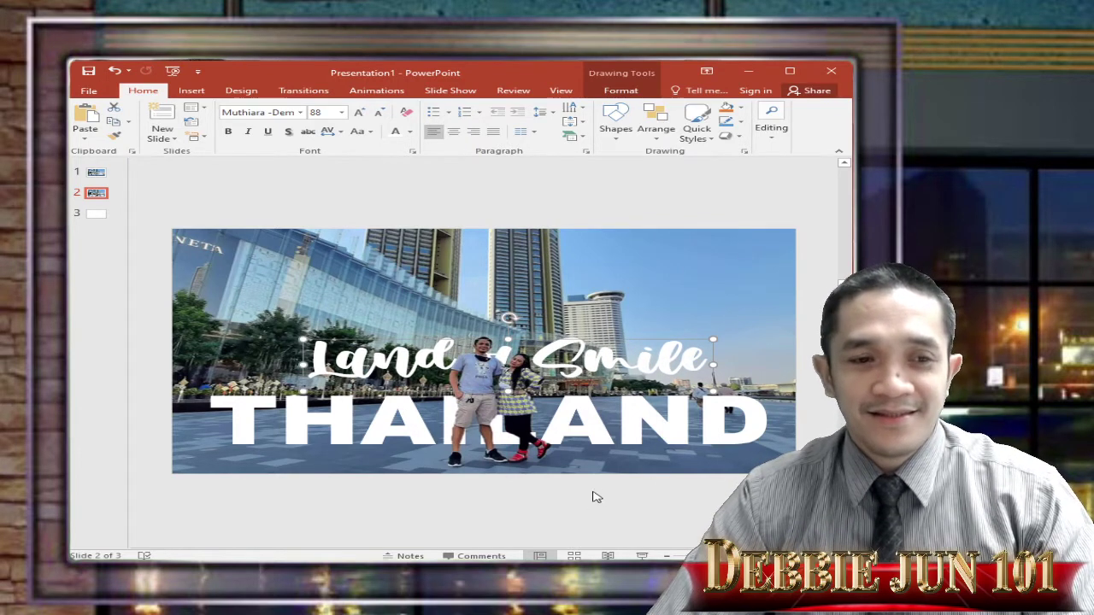
left_click(473, 427)
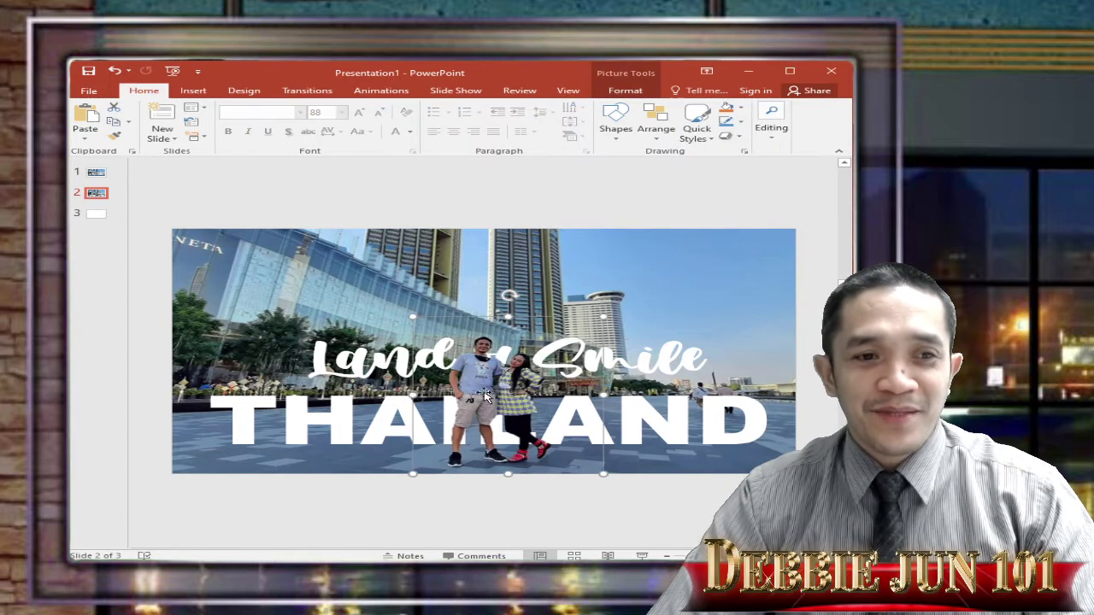
left_click_drag(481, 391, 173, 454)
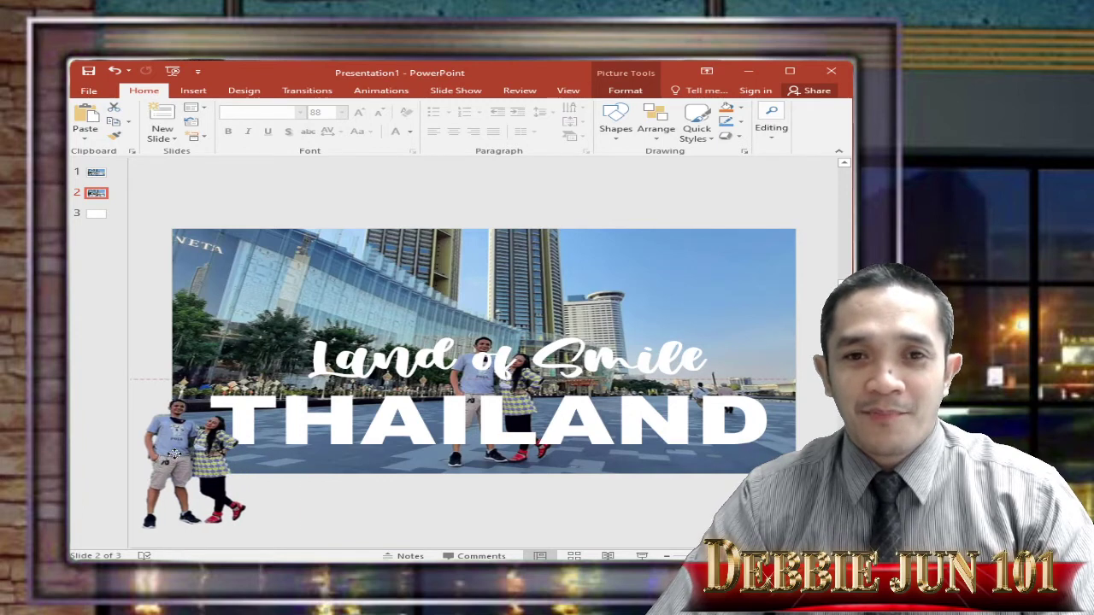
mouse_move(183, 449)
left_mouse_down()
mouse_move(472, 391)
mouse_move(432, 417)
mouse_move(177, 454)
left_mouse_up()
left_click_drag(178, 455, 481, 393)
left_click(642, 513)
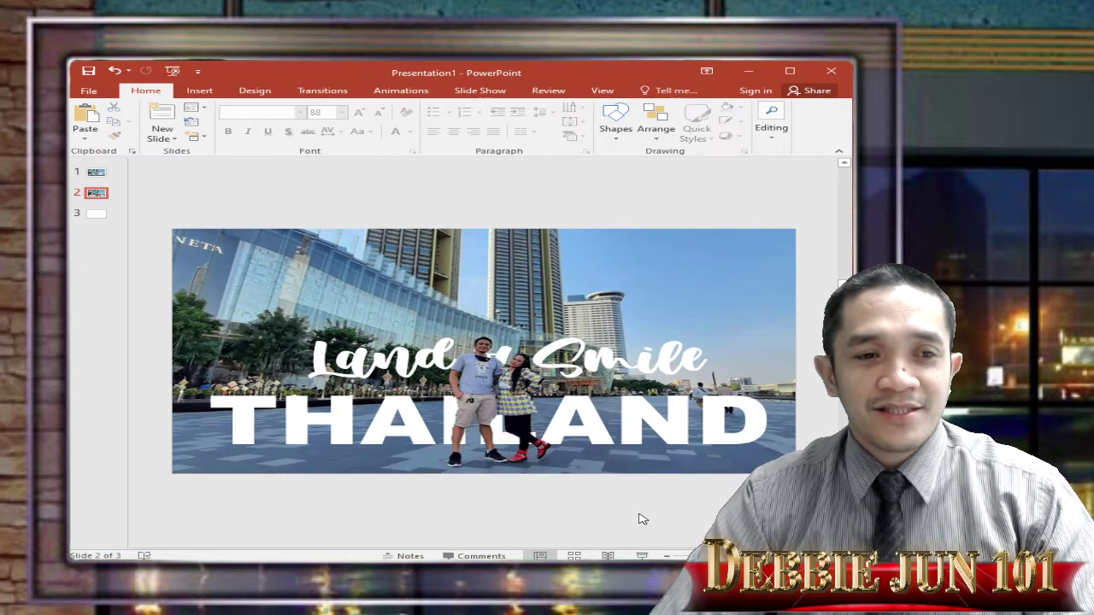